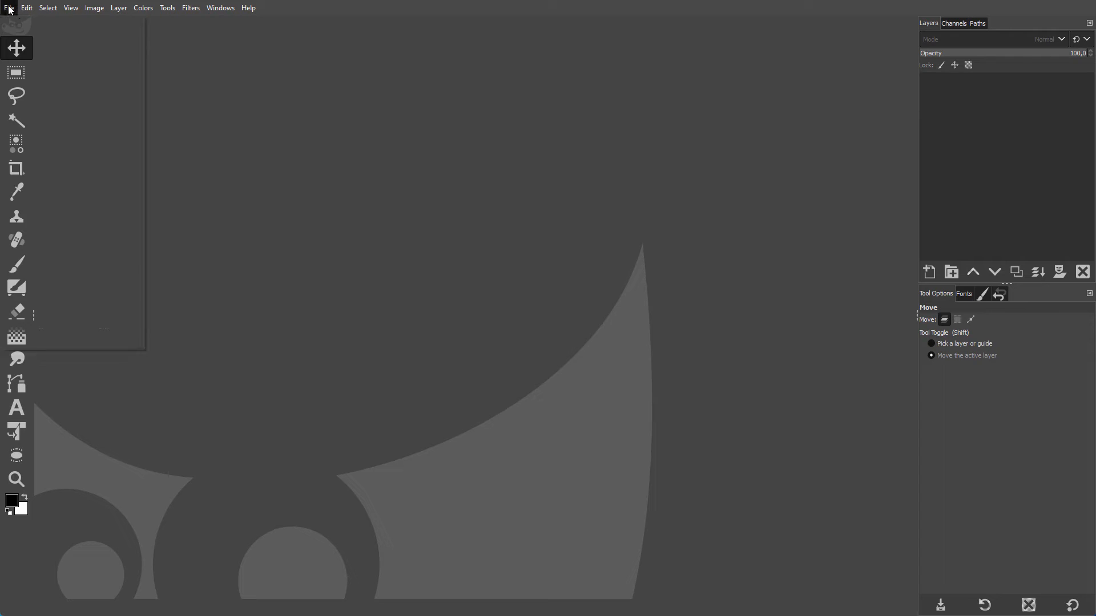
# Step: Open the image Lighthouse.jpg from the Lighthouse folder
pyautogui.click(9, 8)
pyautogui.click(45, 54)
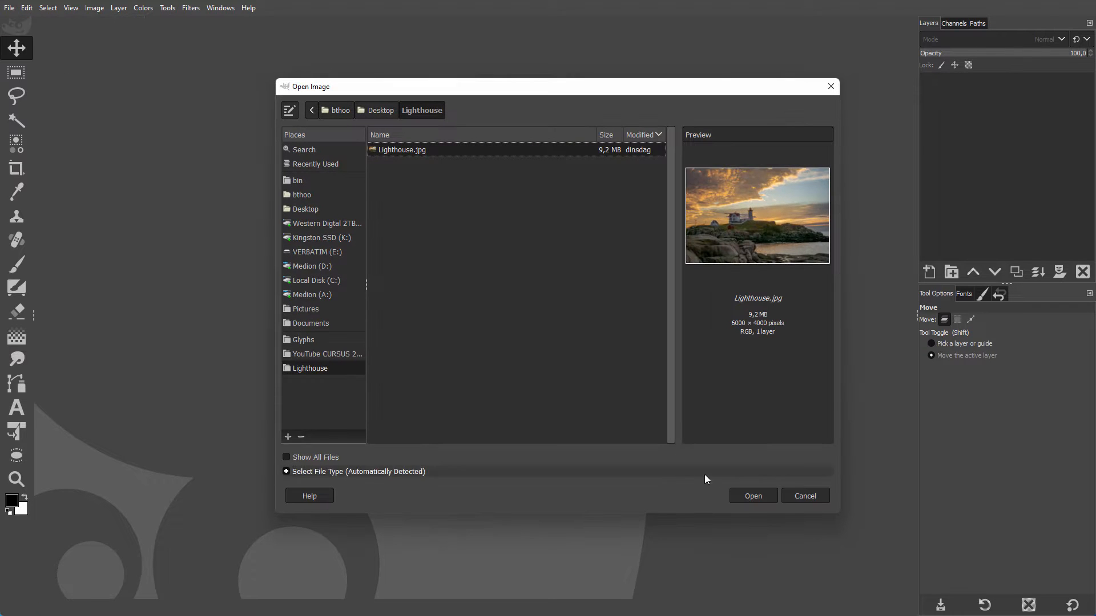
pyautogui.click(766, 496)
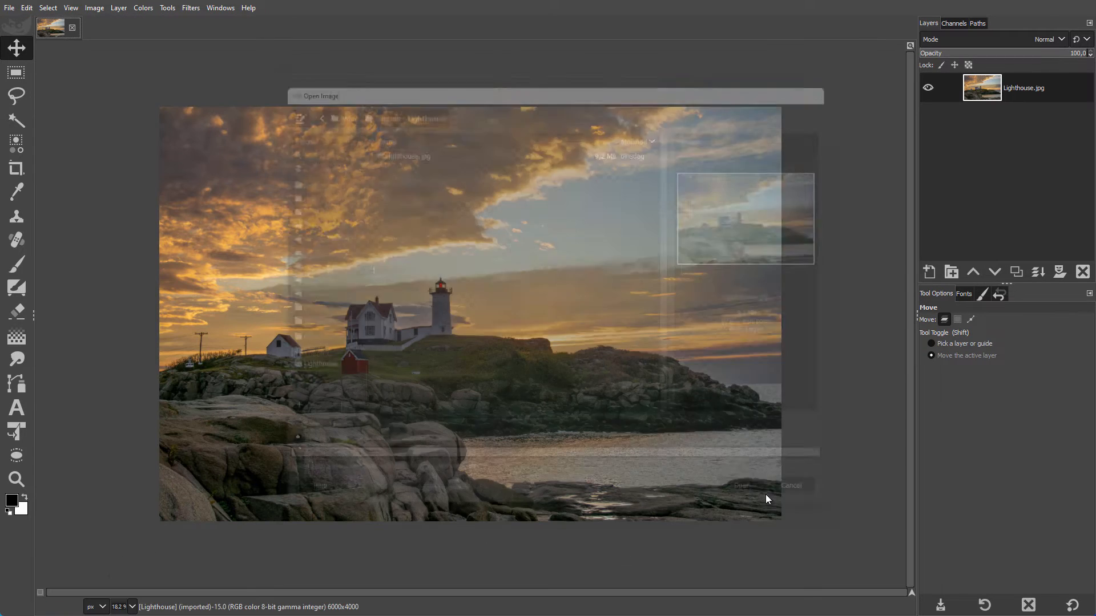
# Step: Crop the image to about 2844 × 1886 px around the houses and lighthouse, with the cropped pixels deleted
pyautogui.click(72, 8)
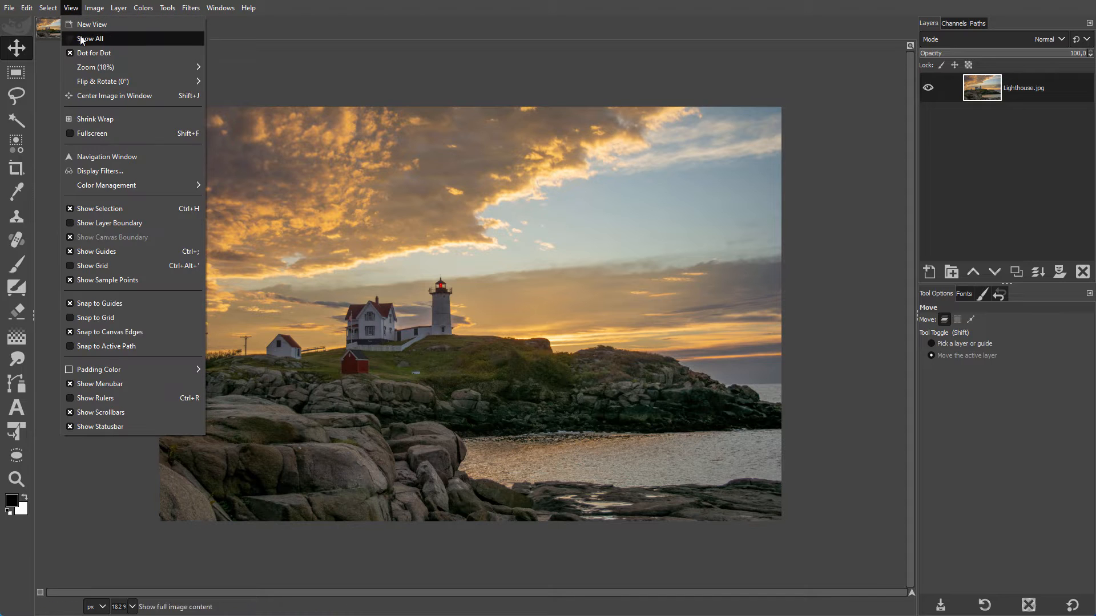
pyautogui.moveTo(144, 67)
pyautogui.click(293, 110)
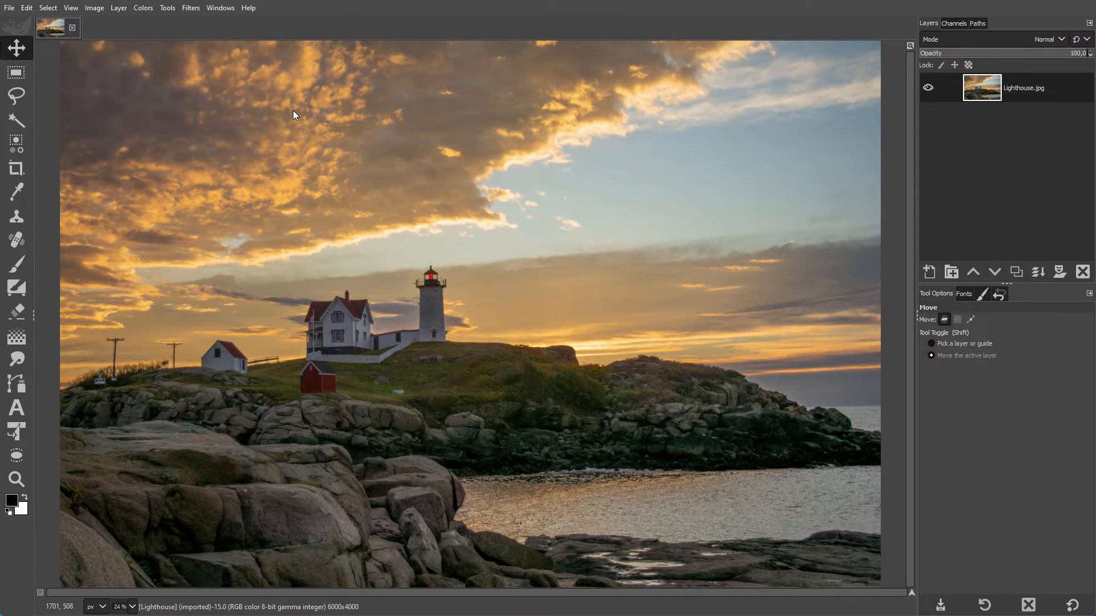
pyautogui.hotkey('shift', 'c')
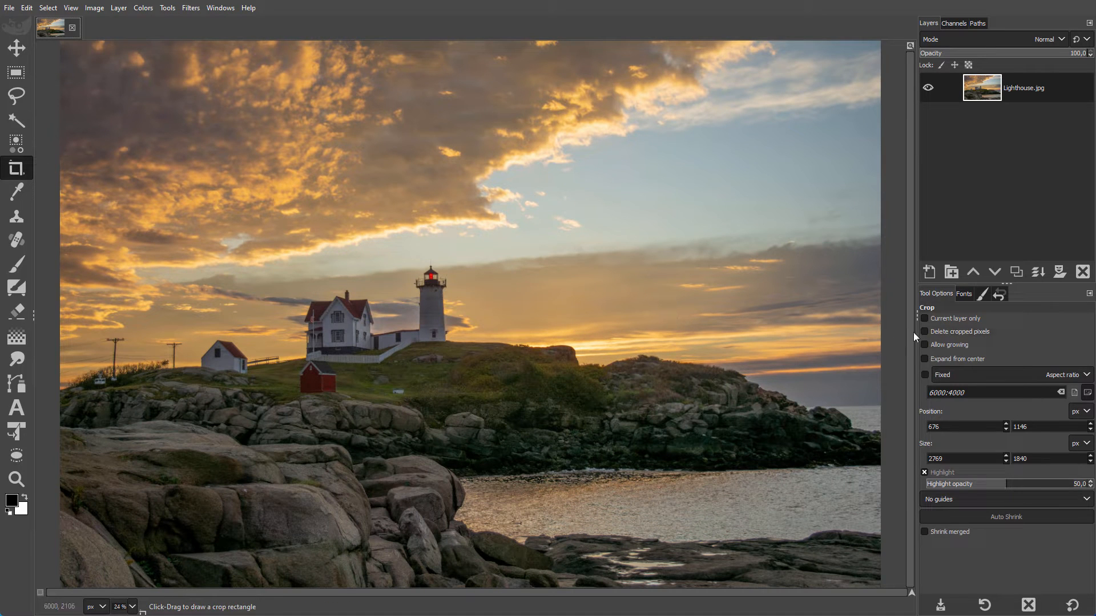
pyautogui.click(946, 336)
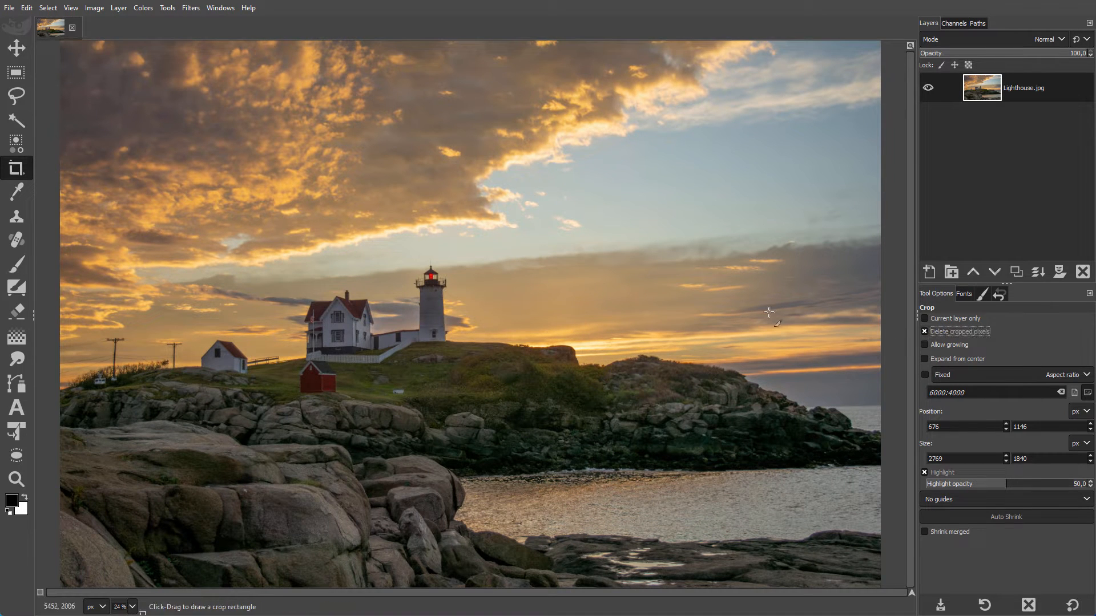
pyautogui.moveTo(149, 212); pyautogui.dragTo(537, 446)
pyautogui.moveTo(379, 238); pyautogui.dragTo(370, 216)
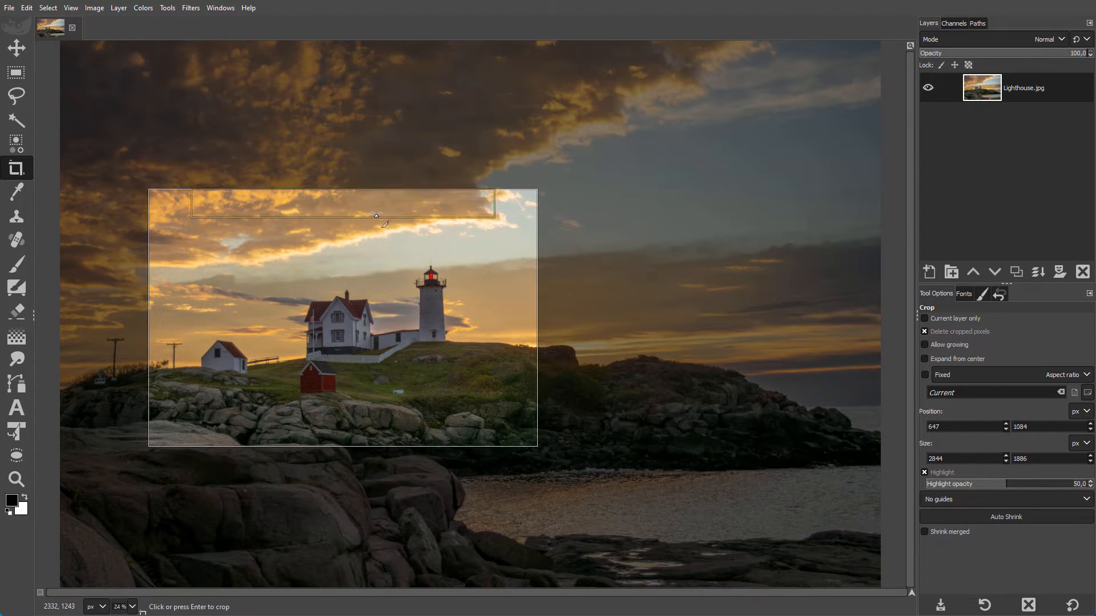
pyautogui.moveTo(358, 291); pyautogui.dragTo(358, 291)
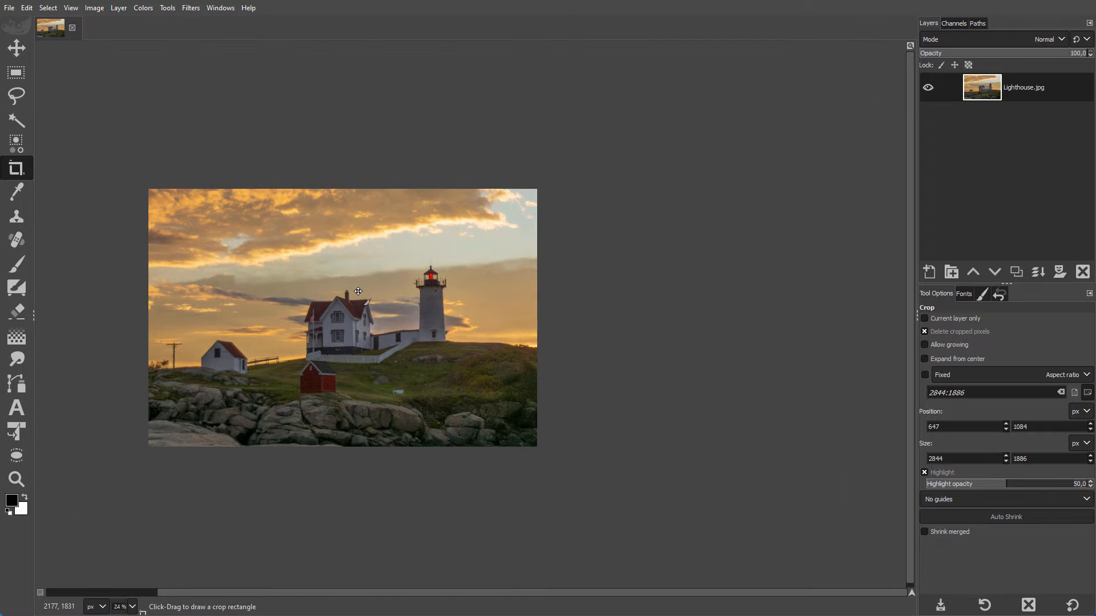
# Step: Add a text layer reading "Lighthouse" in the sky above the house
pyautogui.hotkey('shift', 'ctrl', 'j')
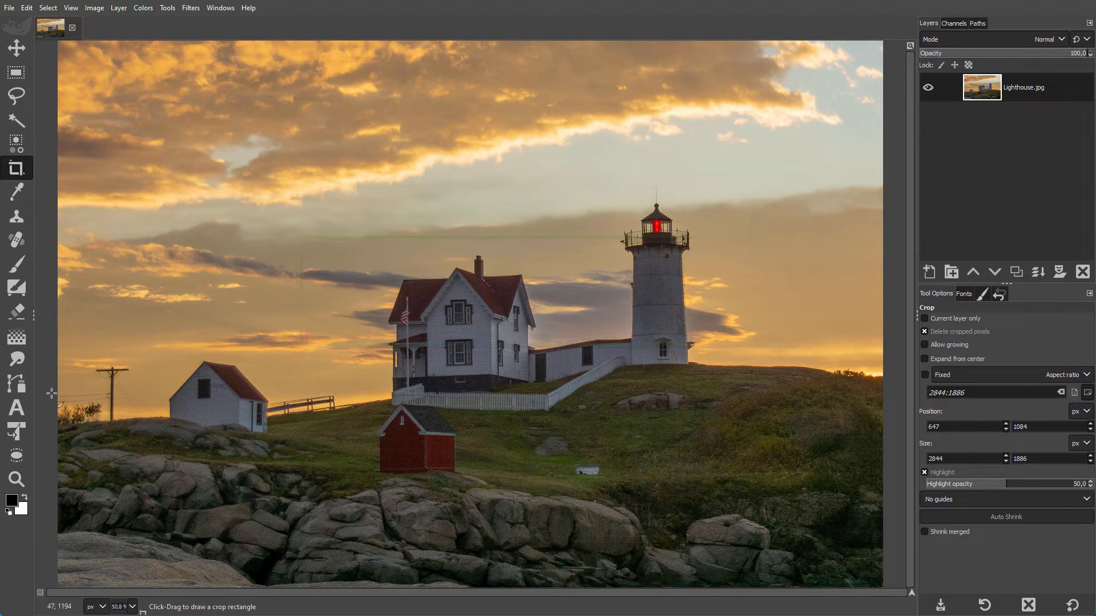
pyautogui.click(17, 408)
pyautogui.click(349, 215)
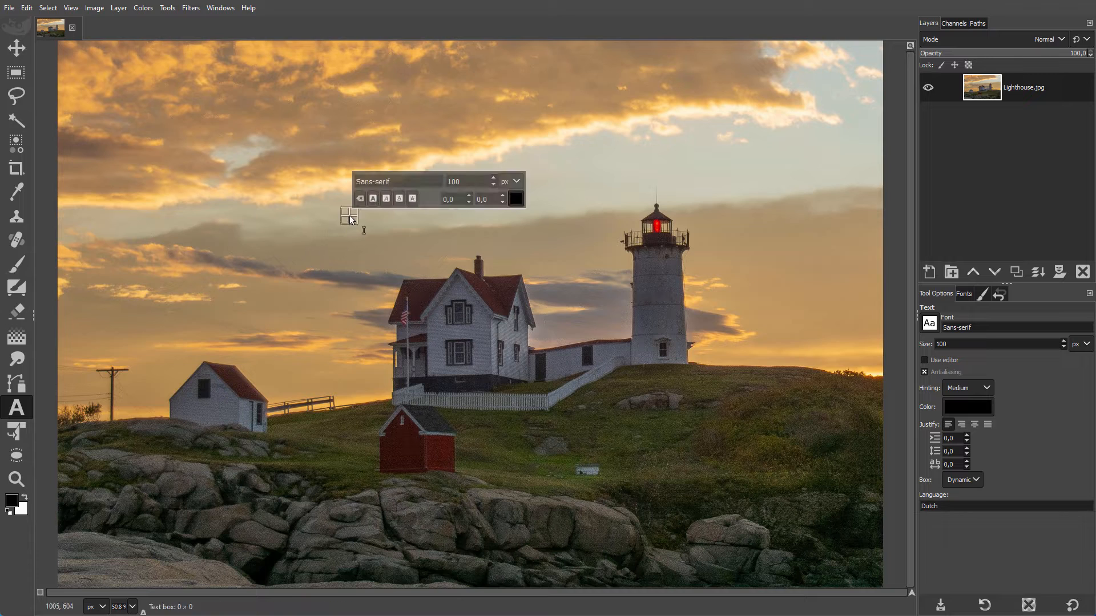
pyautogui.hotkey('ctrl', 'v')
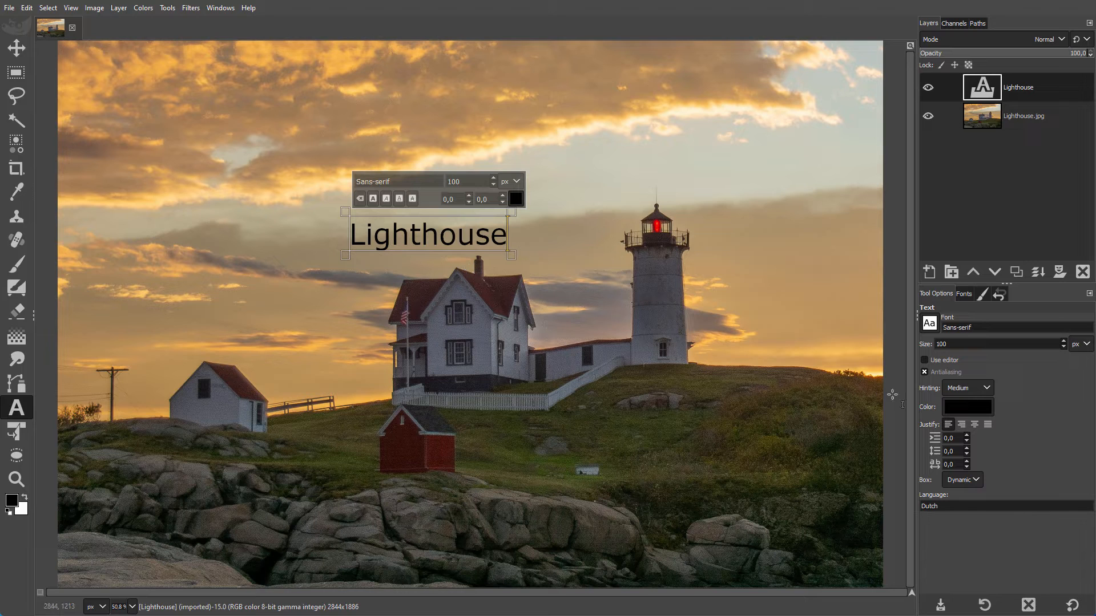
# Step: Set the text colour to white (ffffff) and the font size to 330 px
pyautogui.click(965, 406)
pyautogui.moveTo(893, 377); pyautogui.dragTo(856, 343)
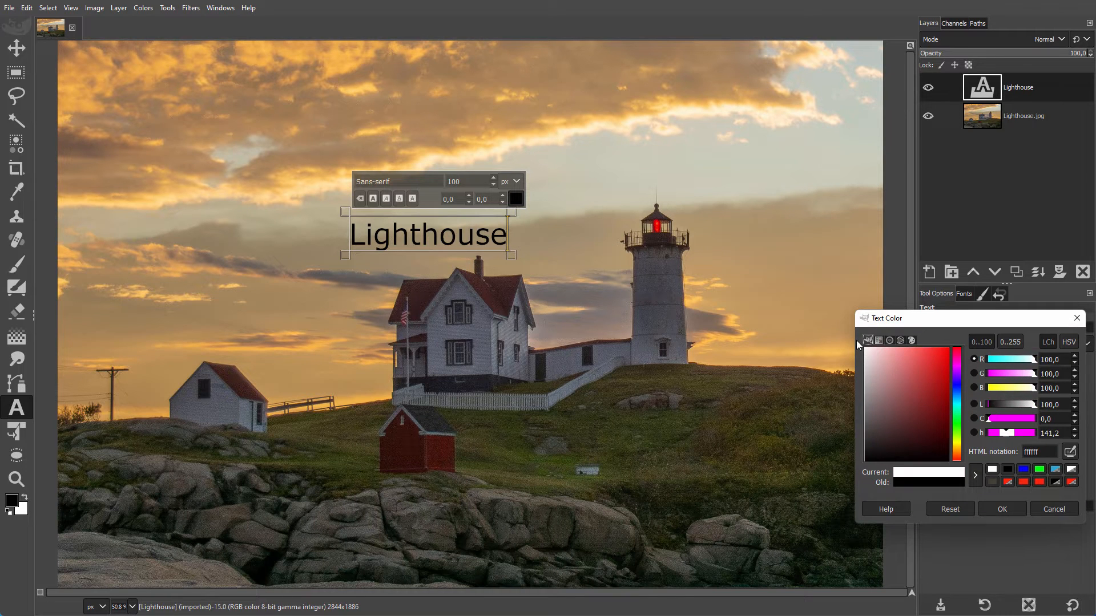
pyautogui.click(1003, 509)
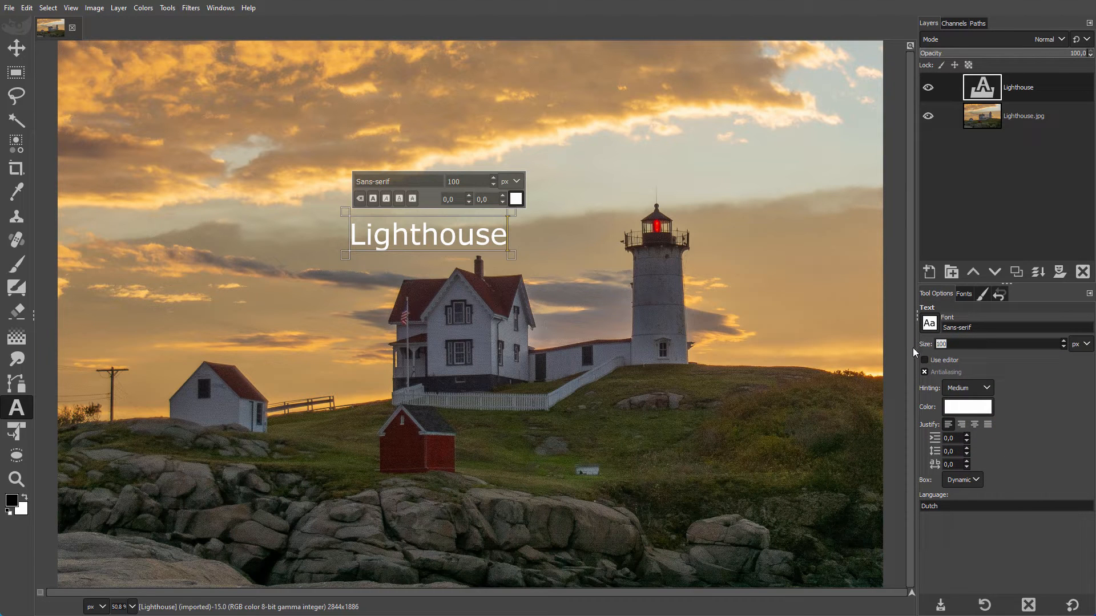
pyautogui.press('Return')
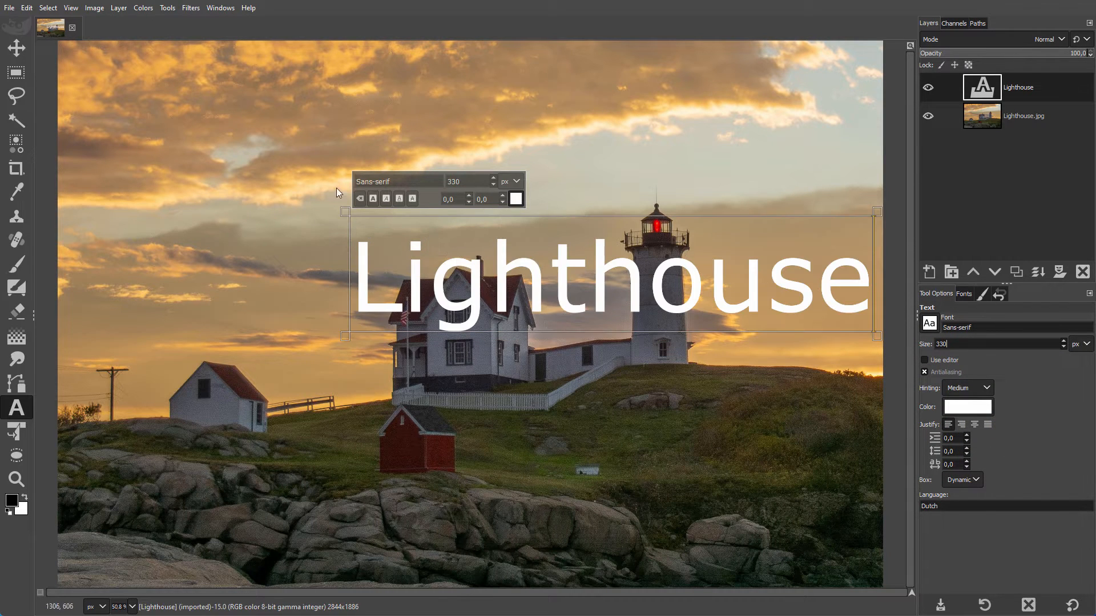
# Step: Move the text across the house and lighthouse tower, and add a layer mask initialized to the layer's alpha channel
pyautogui.click(16, 47)
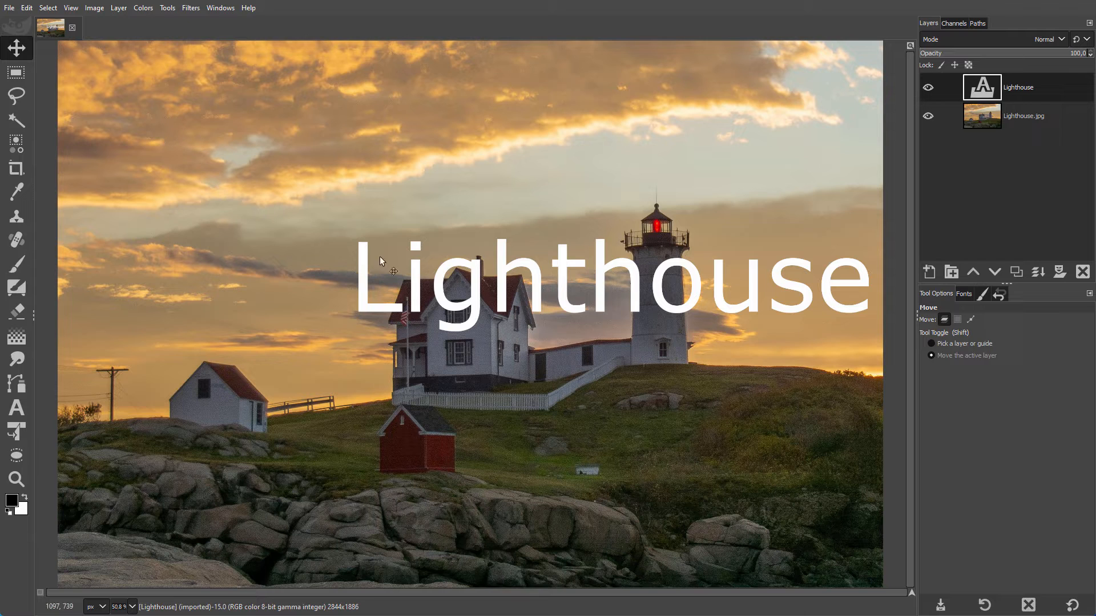
pyautogui.moveTo(472, 296); pyautogui.dragTo(398, 314)
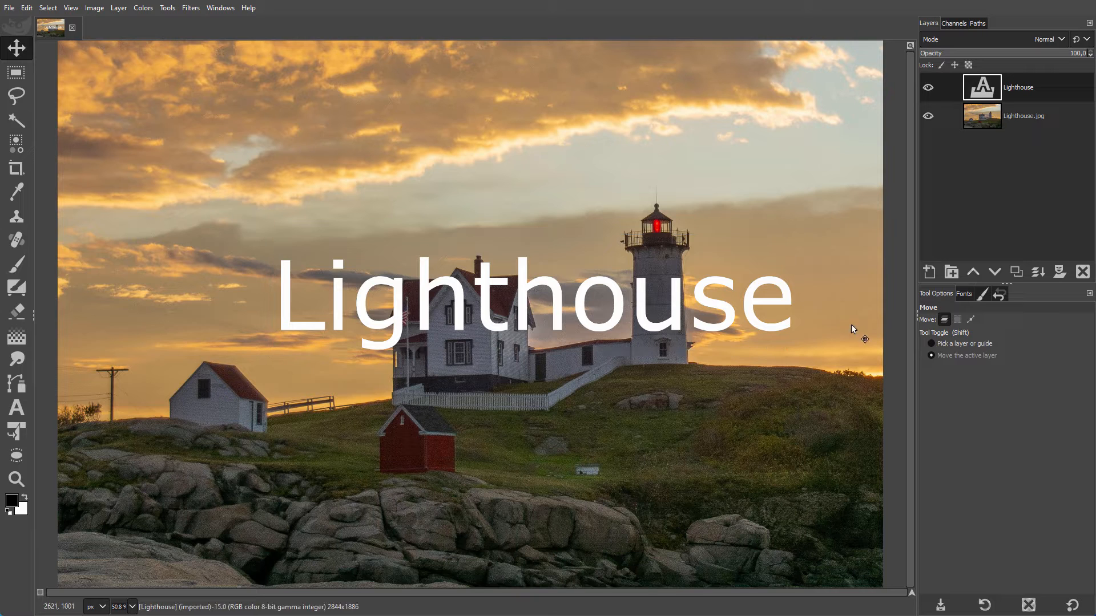
pyautogui.click(1060, 272)
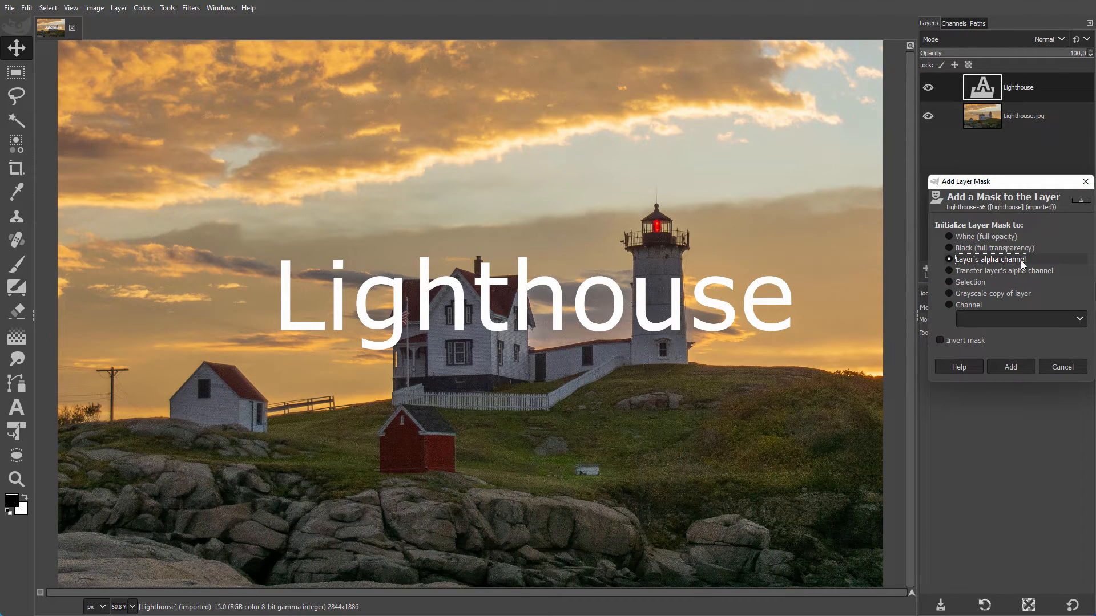
pyautogui.click(1015, 365)
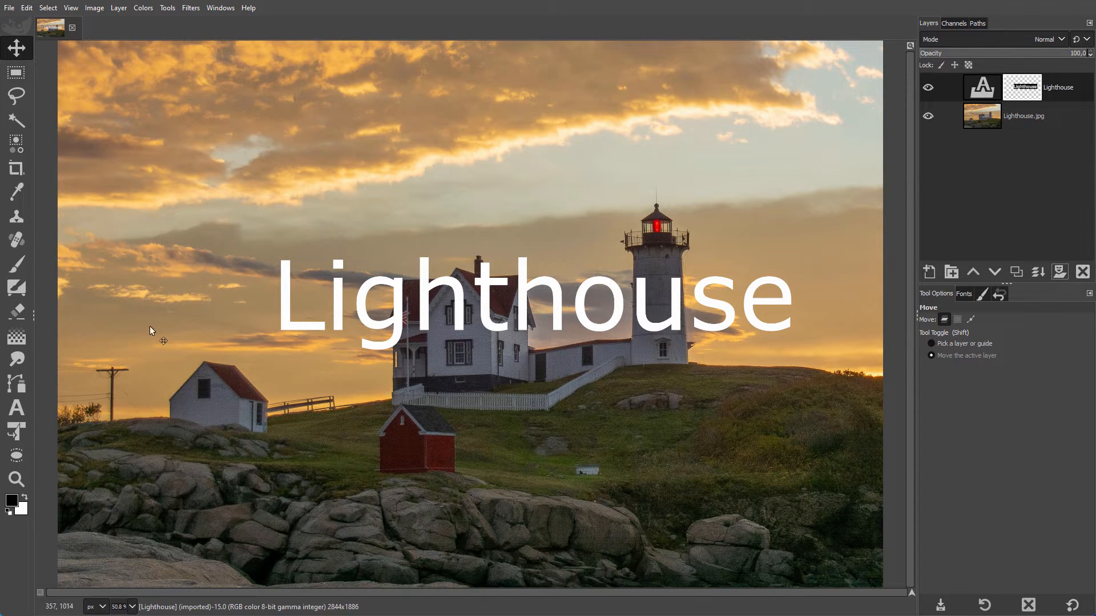
# Step: Paint black on the text's mask with a size 100 Paintbrush to hide the "g" and first "h" where they overlap the house
pyautogui.click(16, 264)
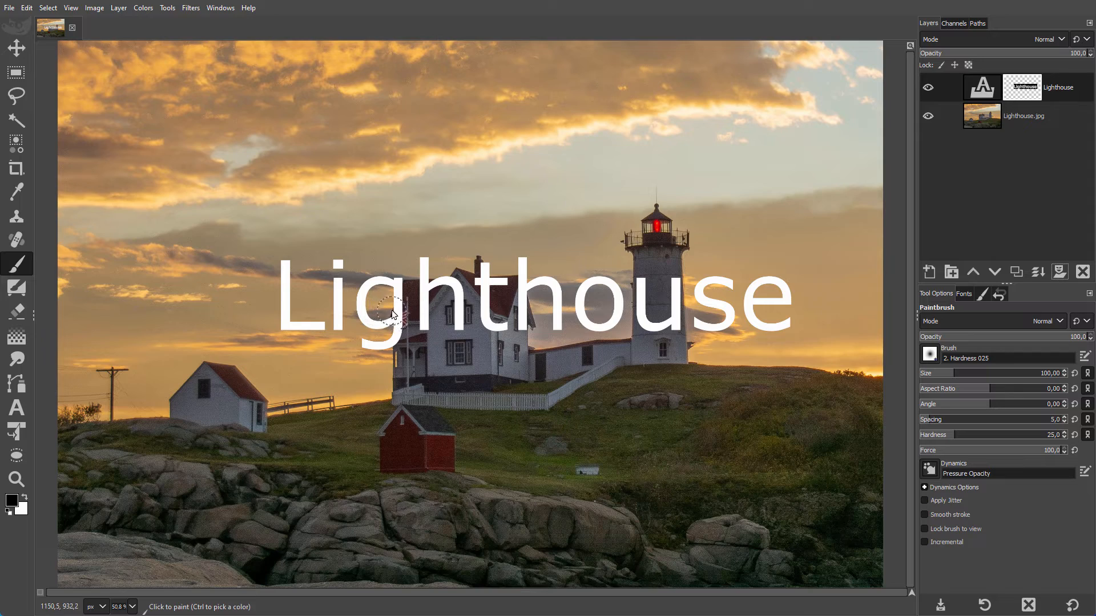
pyautogui.scroll(3, 393, 315)
pyautogui.scroll(-3, 392, 315)
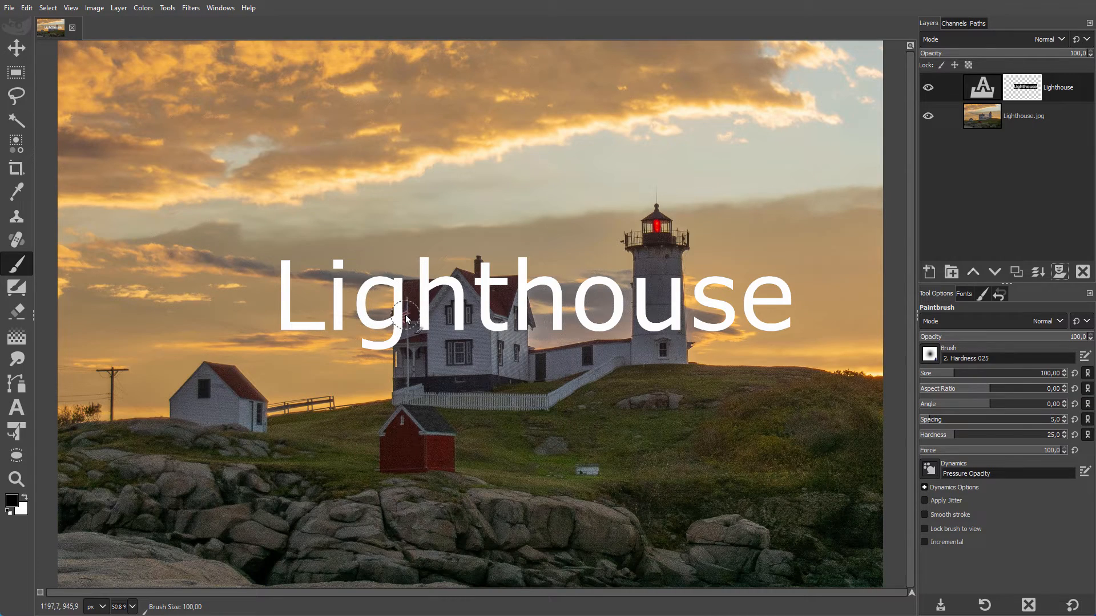
pyautogui.scroll(3, 405, 318)
pyautogui.click(400, 311)
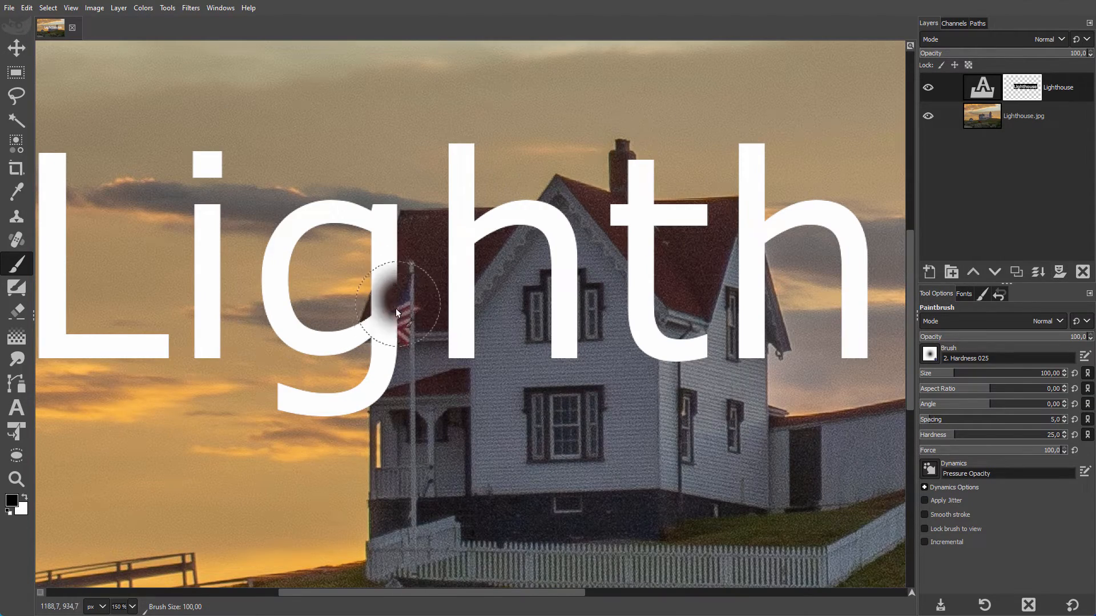
pyautogui.moveTo(395, 308)
pyautogui.mouseDown()
pyautogui.moveTo(365, 346)
pyautogui.moveTo(418, 222)
pyautogui.moveTo(549, 216)
pyautogui.moveTo(569, 245)
pyautogui.moveTo(562, 364)
pyautogui.moveTo(515, 251)
pyautogui.moveTo(462, 253)
pyautogui.moveTo(463, 360)
pyautogui.moveTo(467, 348)
pyautogui.moveTo(412, 343)
pyautogui.moveTo(364, 403)
pyautogui.mouseUp()
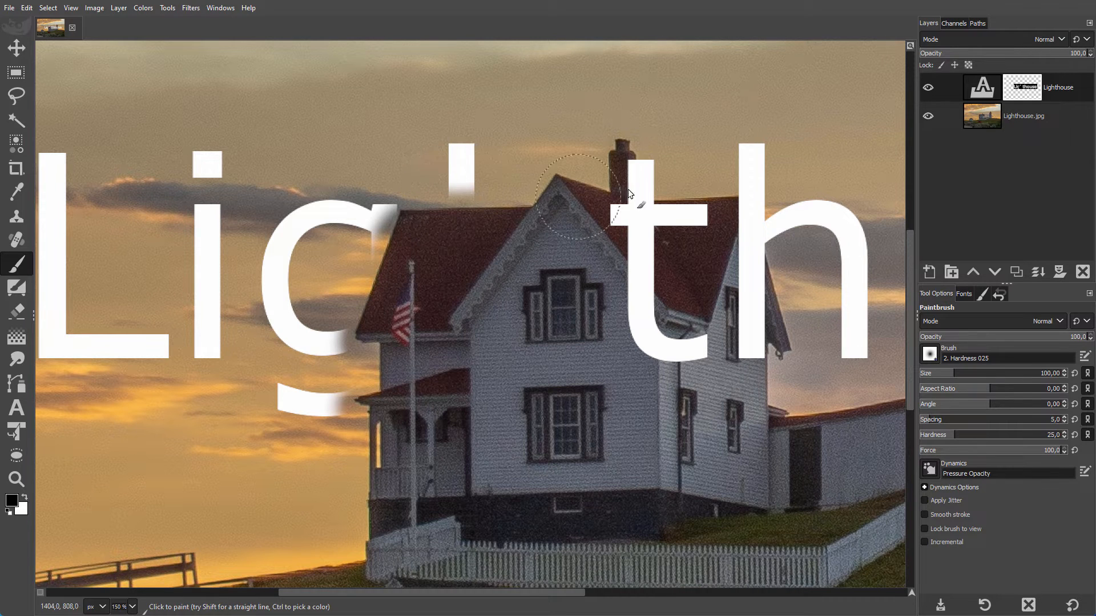
# Step: Select the text's alpha with its outline hidden, and restore the "g" and first "h" outside the house with a white size 50 brush
pyautogui.keyDown('alt'); pyautogui.click(981, 84); pyautogui.keyUp('alt')
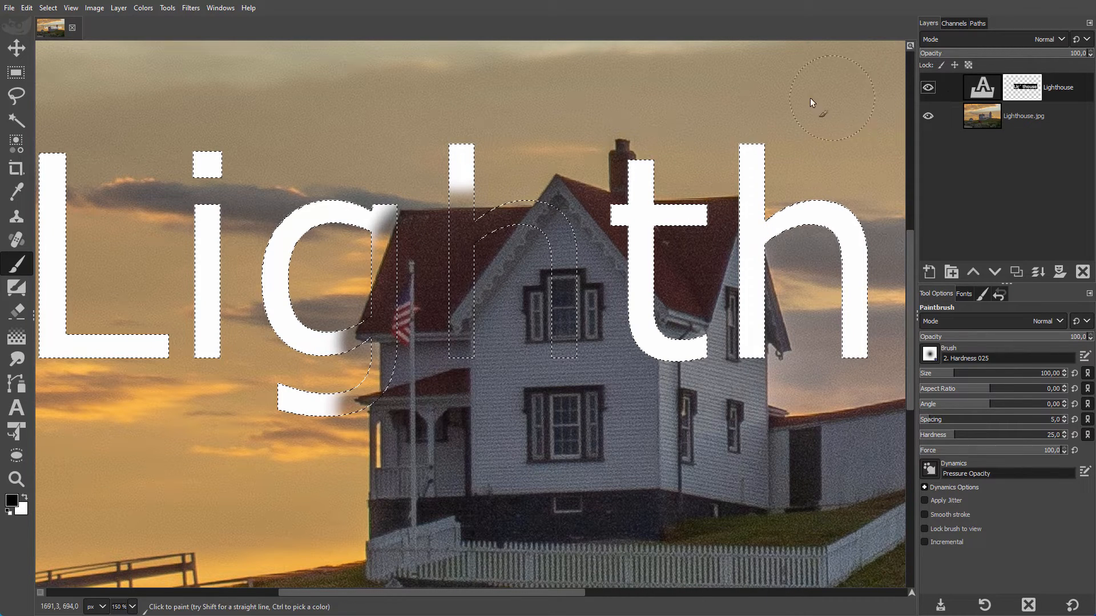
pyautogui.click(70, 8)
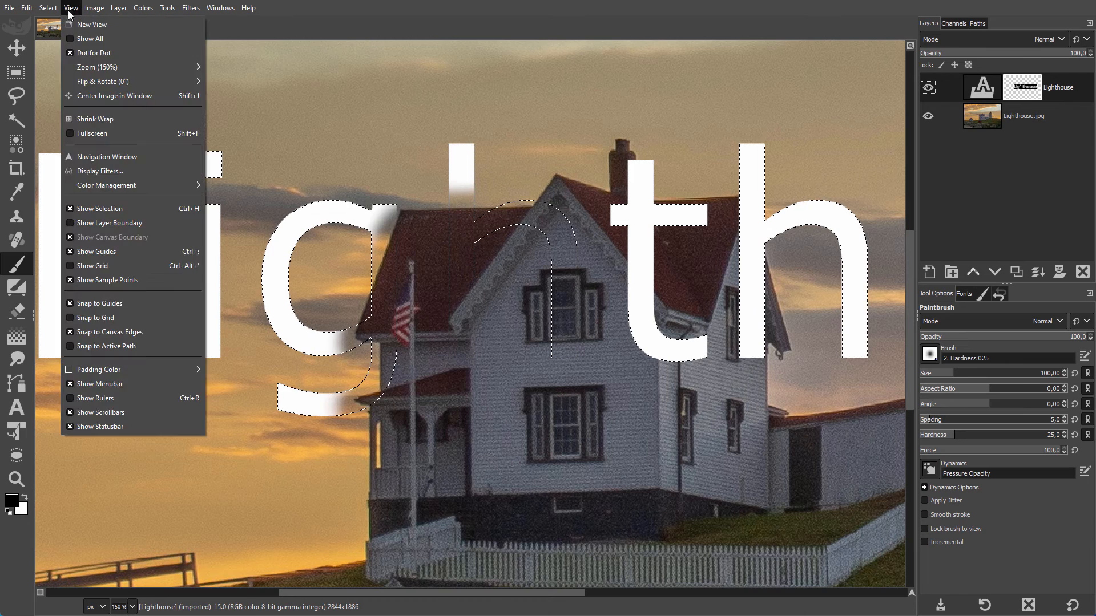
pyautogui.click(143, 209)
pyautogui.press('x')
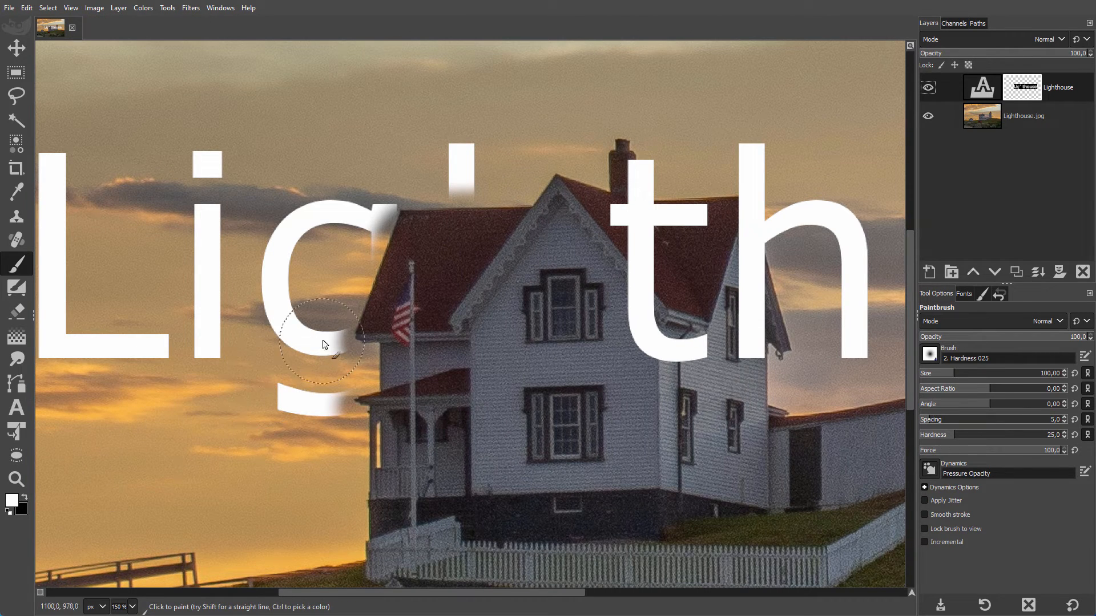
pyautogui.press('[')
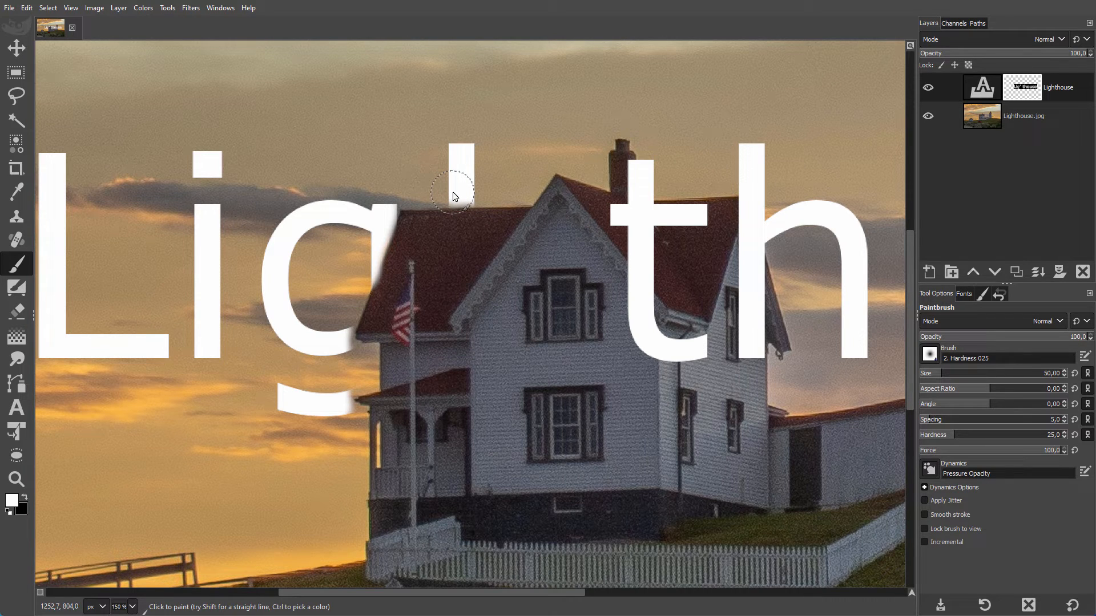
pyautogui.press('x')
# Step: Try applying the layer mask on a duplicate of the text layer, and remove the duplicate
pyautogui.click(1016, 271)
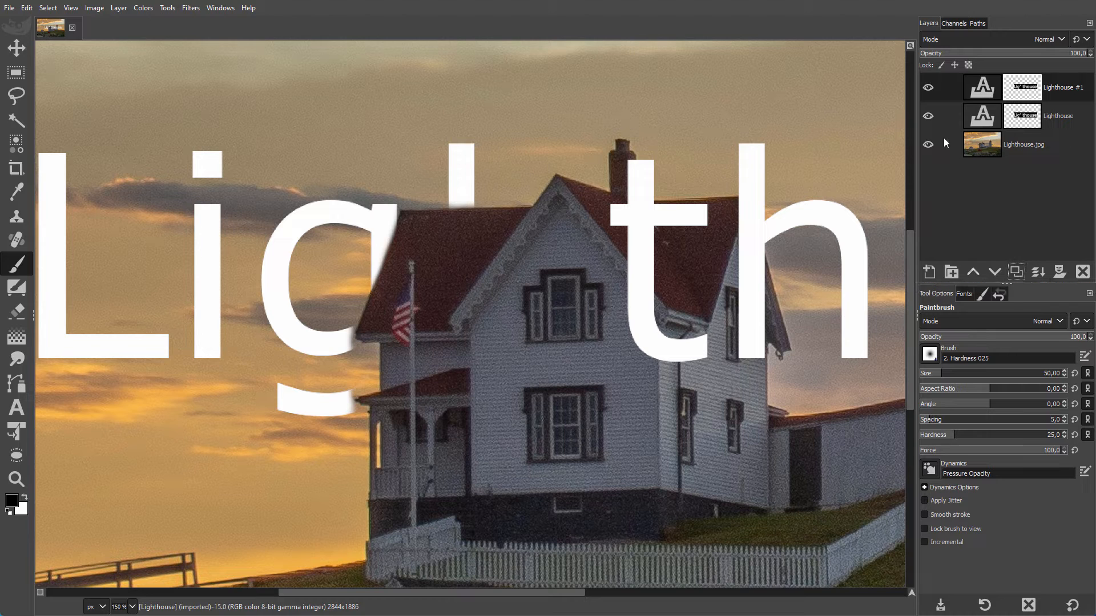
pyautogui.rightClick(1022, 87)
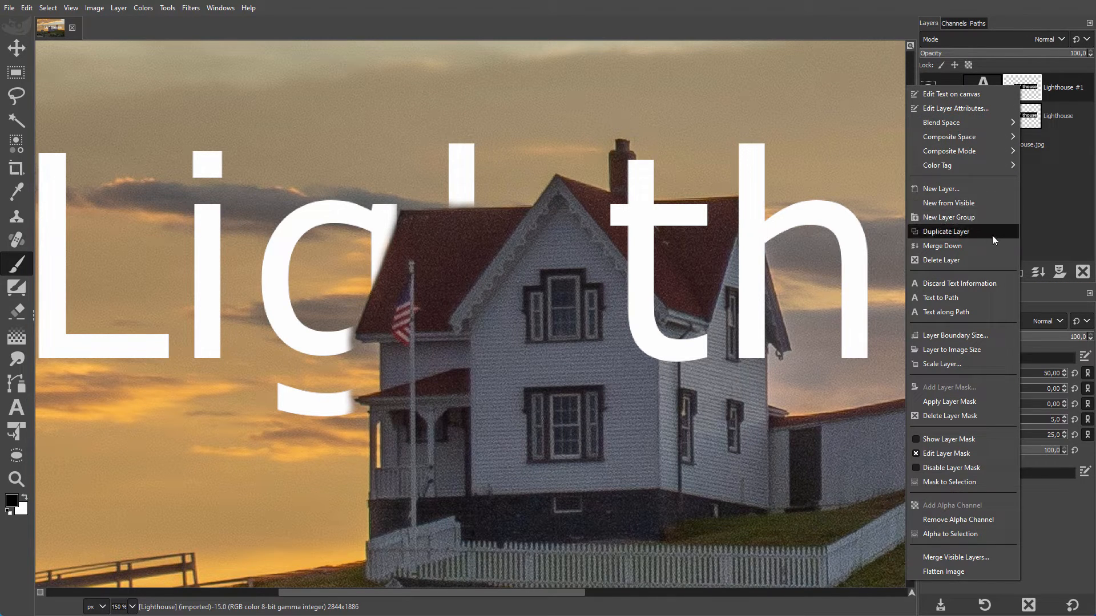
pyautogui.click(971, 400)
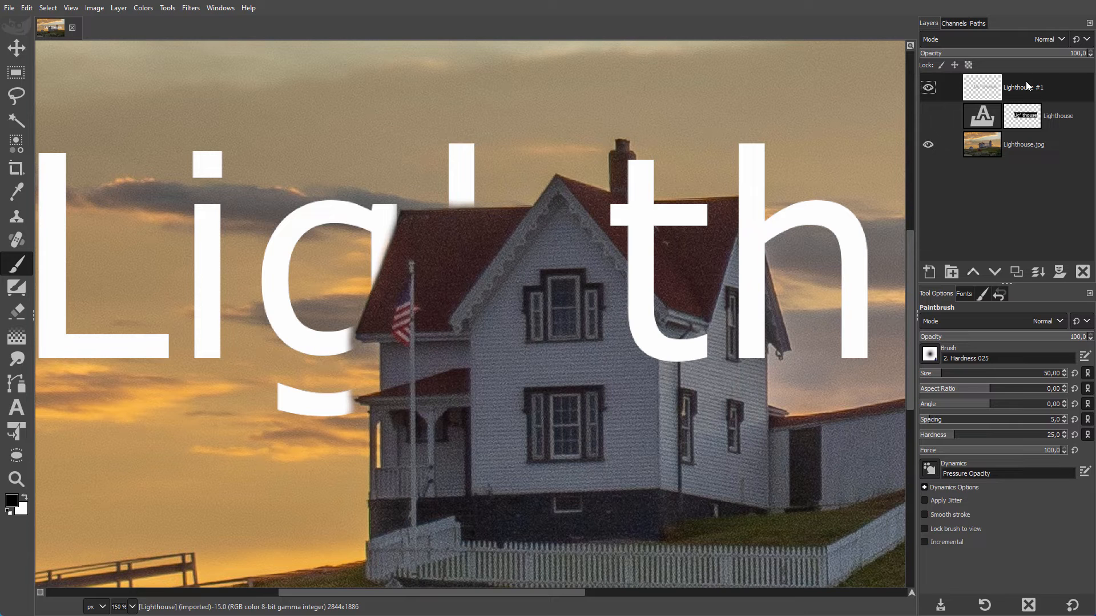
pyautogui.click(1082, 272)
pyautogui.click(929, 89)
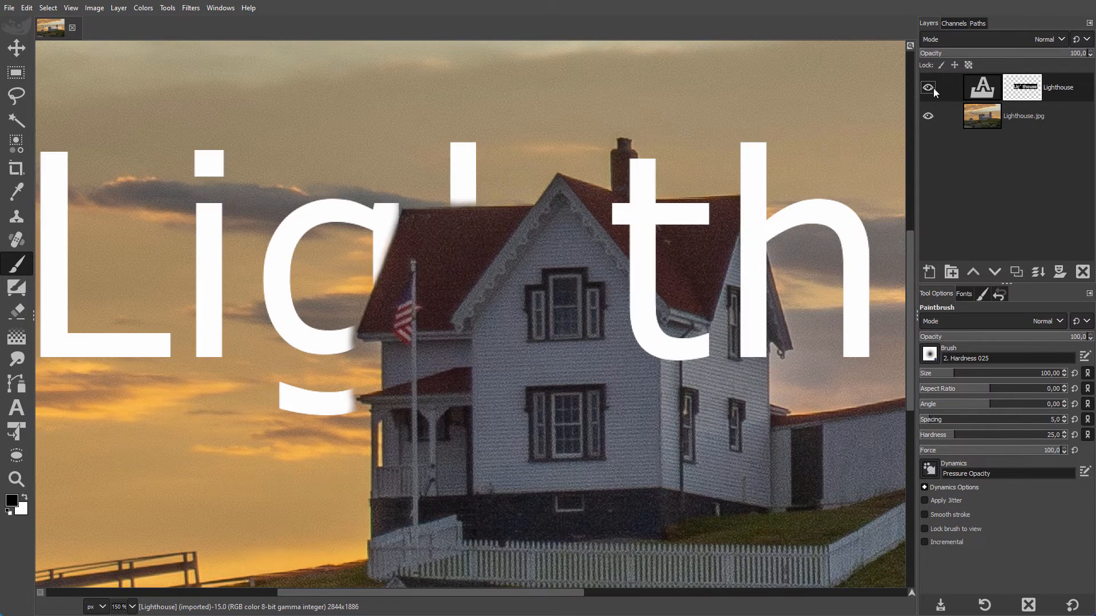
# Step: Turn the display of selection outlines back on and clear the selection
pyautogui.click(71, 8)
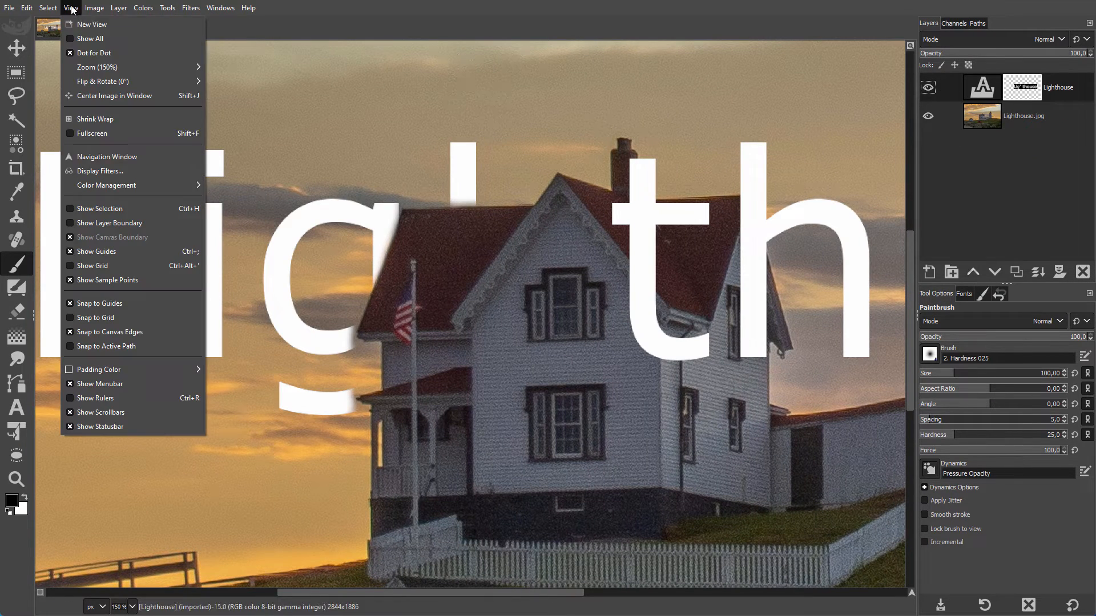
pyautogui.click(135, 207)
pyautogui.click(48, 7)
pyautogui.click(101, 40)
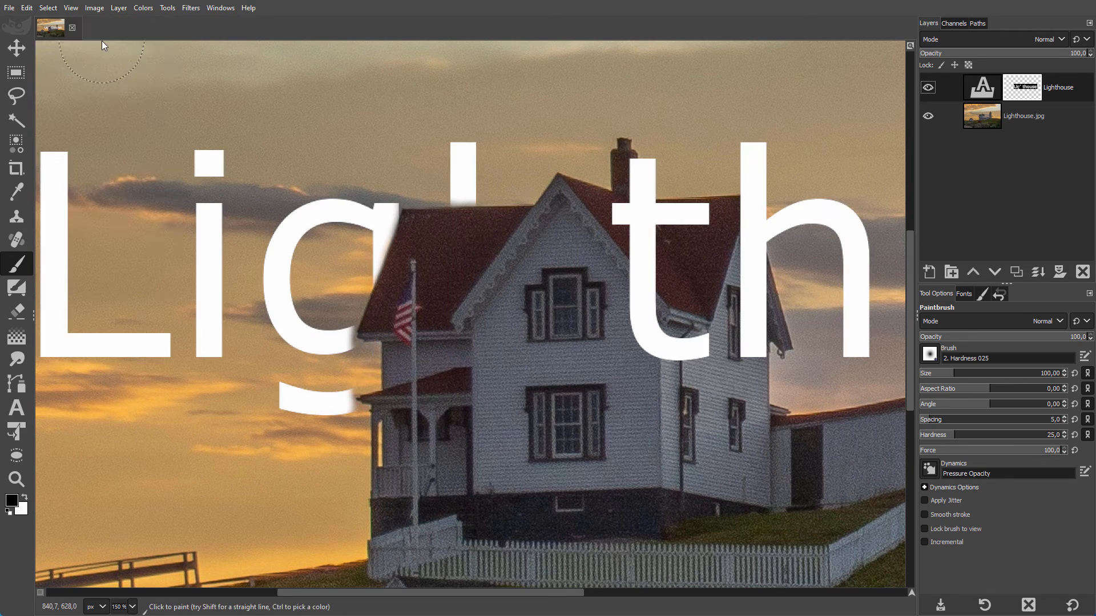
# Step: Paint black on the mask with the size 100 brush to hide the "t" and second "h" over the house and the "u" over the tower
pyautogui.moveTo(574, 230)
pyautogui.mouseDown()
pyautogui.moveTo(679, 226)
pyautogui.moveTo(694, 214)
pyautogui.moveTo(615, 213)
pyautogui.moveTo(609, 150)
pyautogui.moveTo(640, 251)
pyautogui.moveTo(641, 310)
pyautogui.moveTo(723, 348)
pyautogui.moveTo(697, 342)
pyautogui.moveTo(750, 324)
pyautogui.moveTo(742, 235)
pyautogui.mouseUp()
pyautogui.hscroll(10, 419, 272)
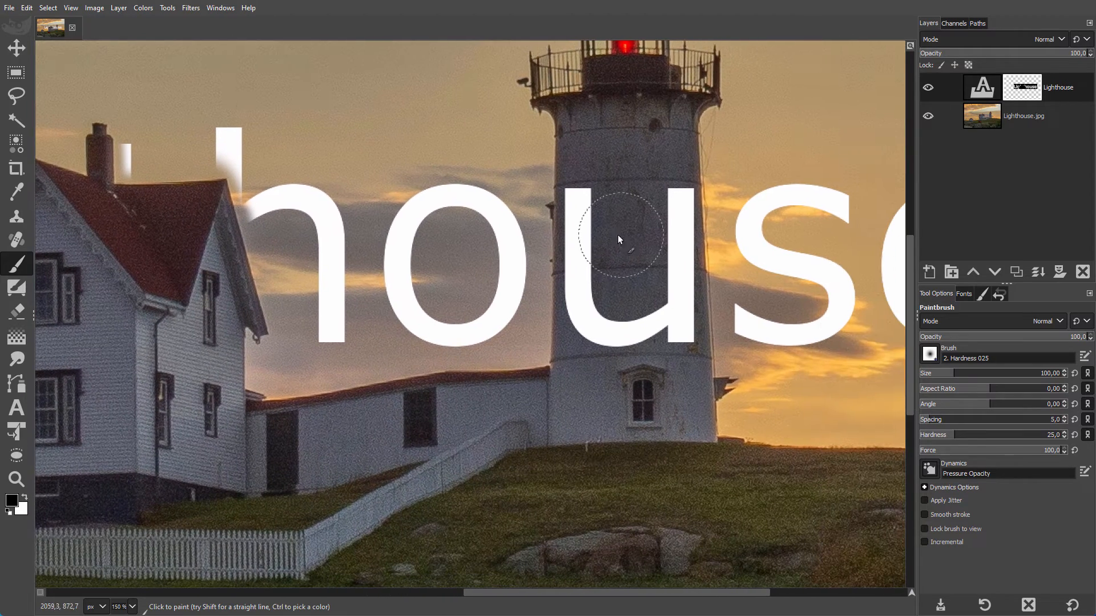
pyautogui.moveTo(617, 235)
pyautogui.mouseDown()
pyautogui.moveTo(579, 249)
pyautogui.moveTo(585, 307)
pyautogui.moveTo(671, 341)
pyautogui.moveTo(686, 231)
pyautogui.moveTo(673, 198)
pyautogui.mouseUp()
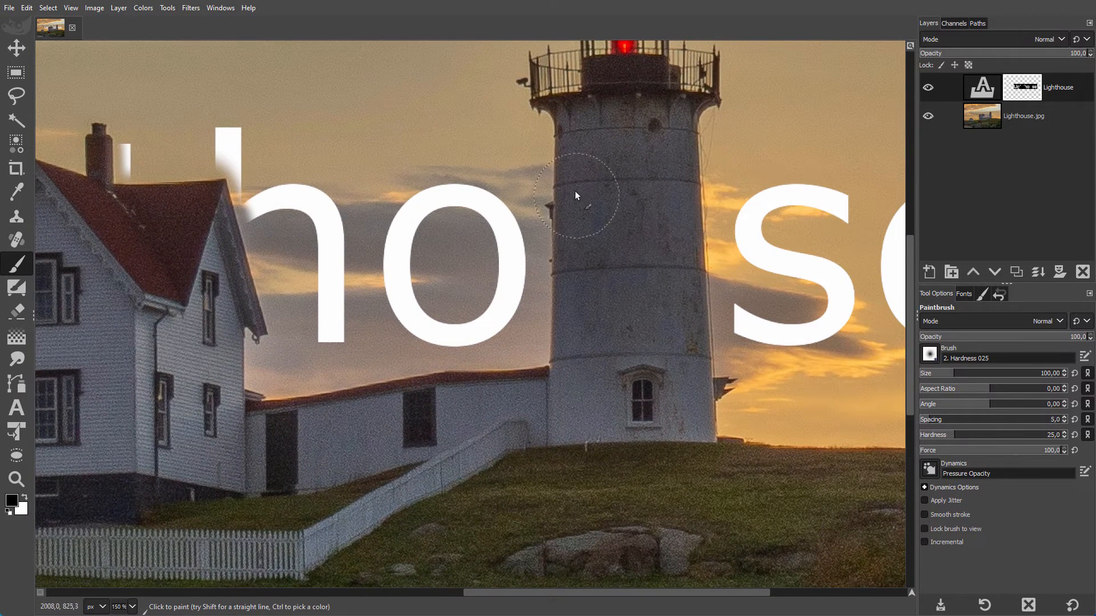
pyautogui.hscroll(-8, 367, 237)
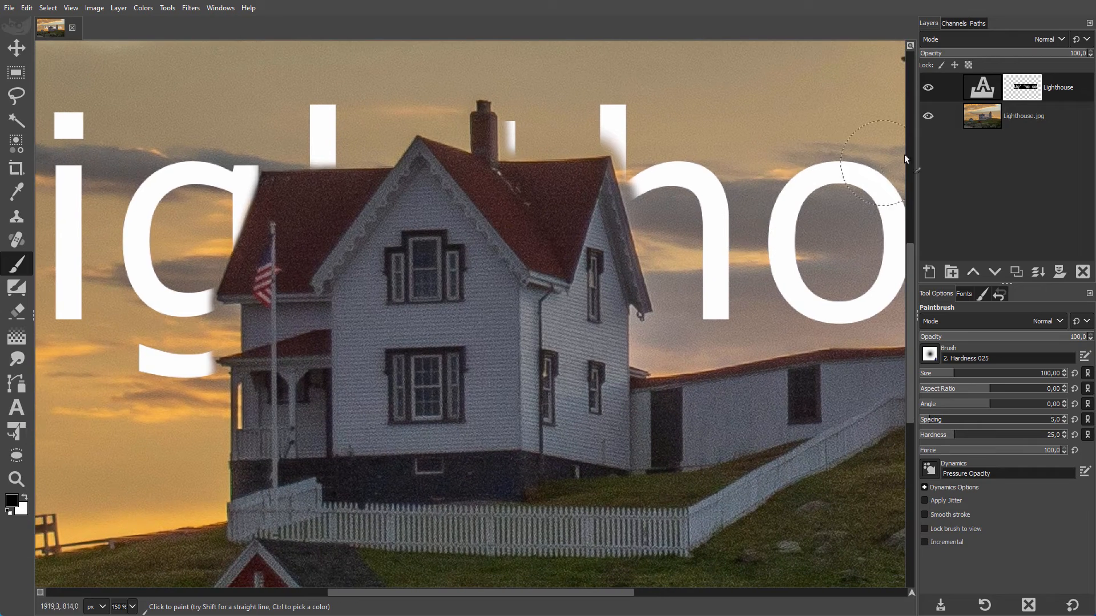
# Step: Select the text's alpha with its outline hidden, and restore the "t", second "h" and "g" beside the house with a white size 25 brush
pyautogui.keyDown('alt'); pyautogui.click(981, 85); pyautogui.keyUp('alt')
pyautogui.click(71, 8)
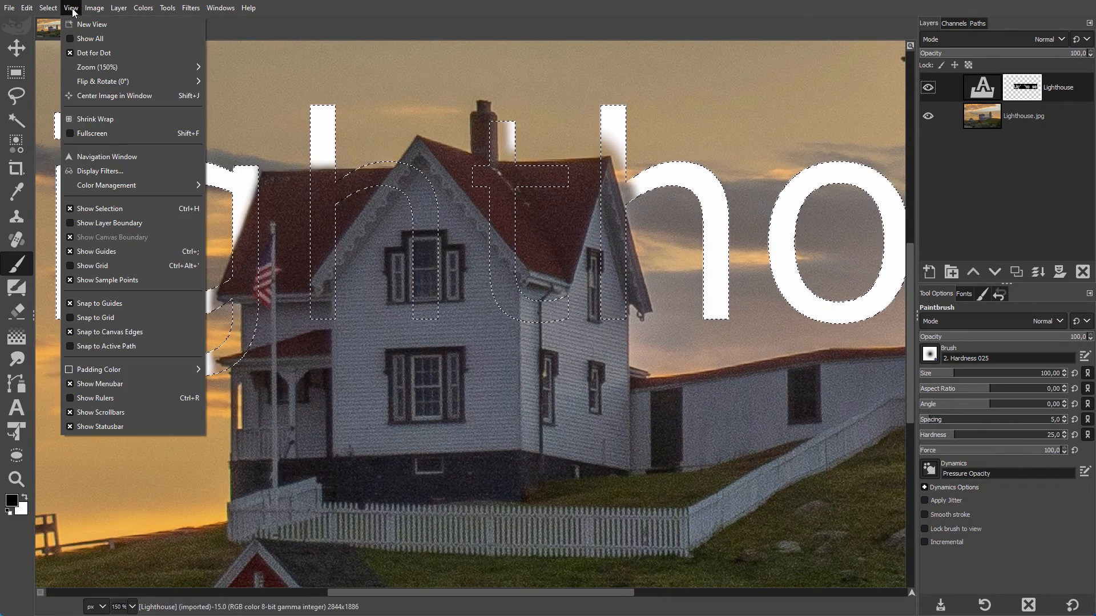
pyautogui.click(137, 208)
pyautogui.click(26, 497)
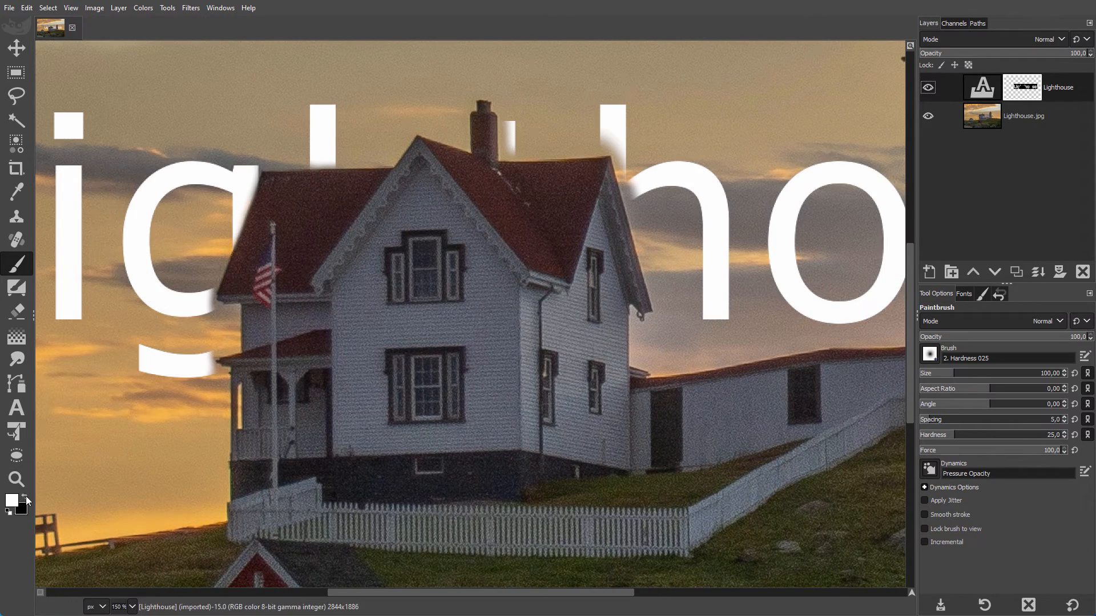
pyautogui.press('[')
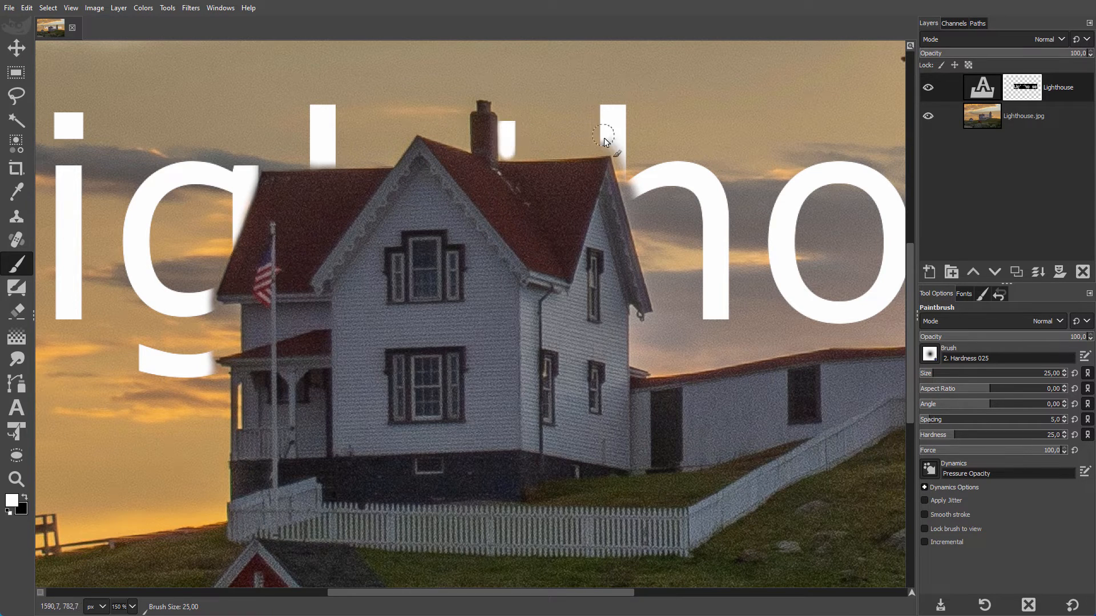
pyautogui.moveTo(606, 149); pyautogui.dragTo(615, 125)
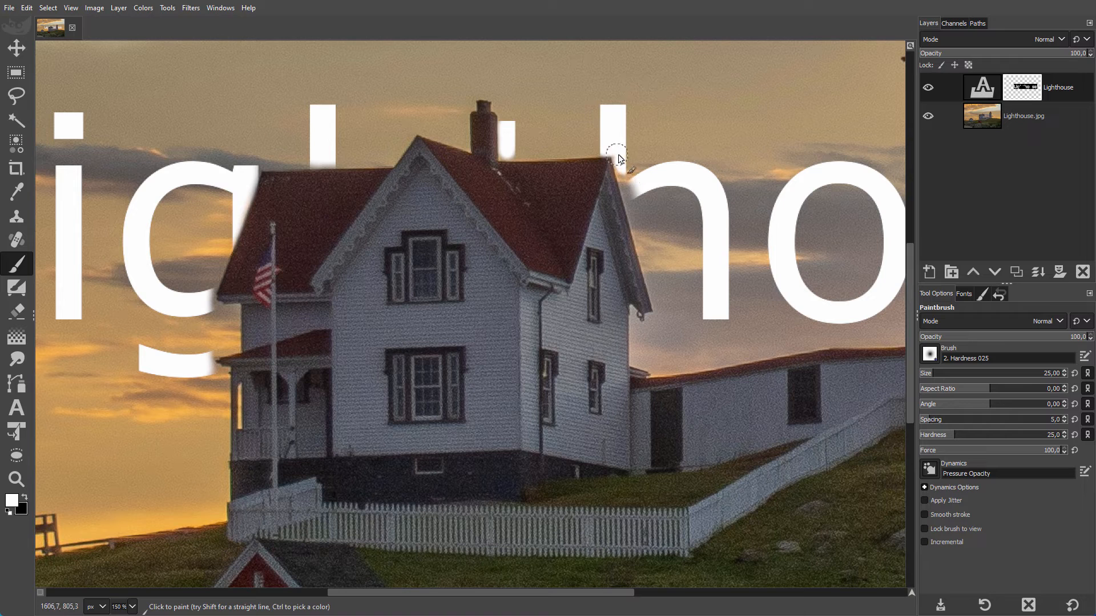
pyautogui.moveTo(660, 202); pyautogui.dragTo(635, 186)
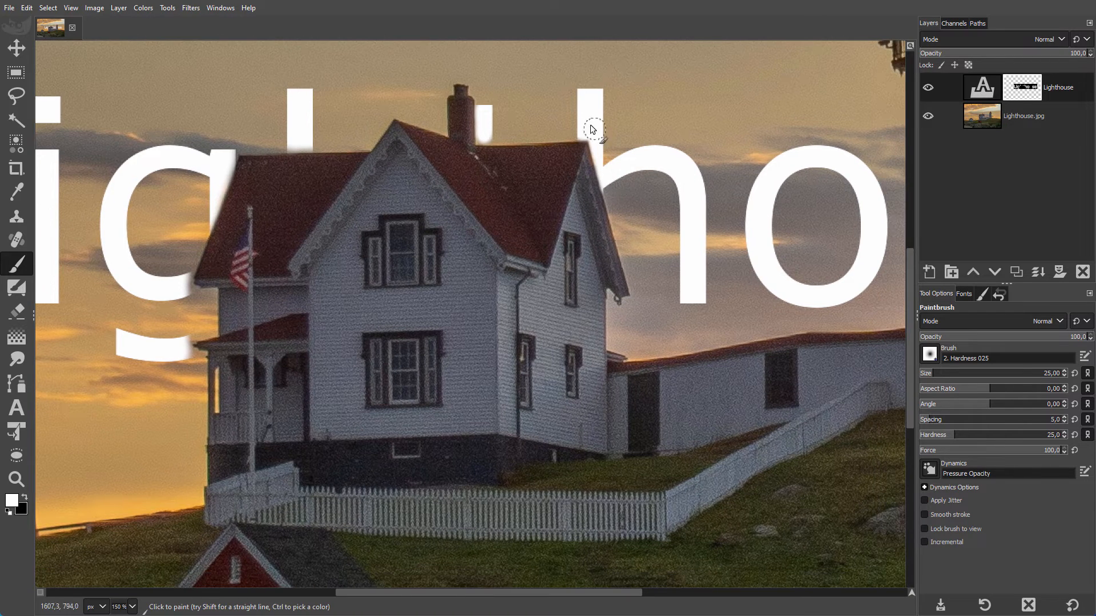
pyautogui.moveTo(201, 248); pyautogui.dragTo(309, 229)
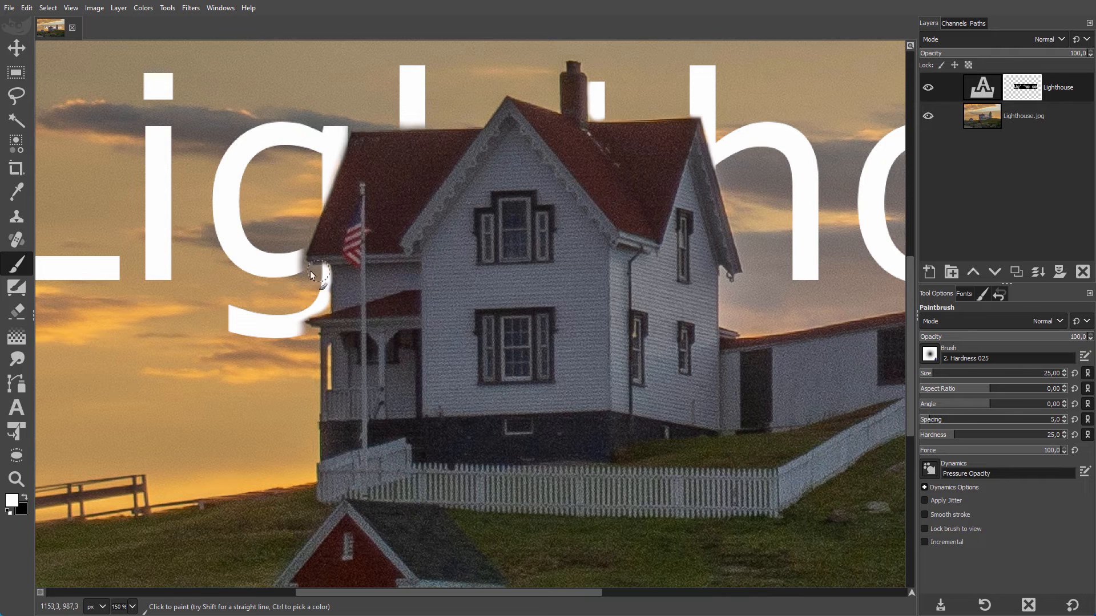
pyautogui.moveTo(305, 308)
pyautogui.mouseDown()
pyautogui.moveTo(322, 311)
pyautogui.moveTo(303, 337)
pyautogui.mouseUp()
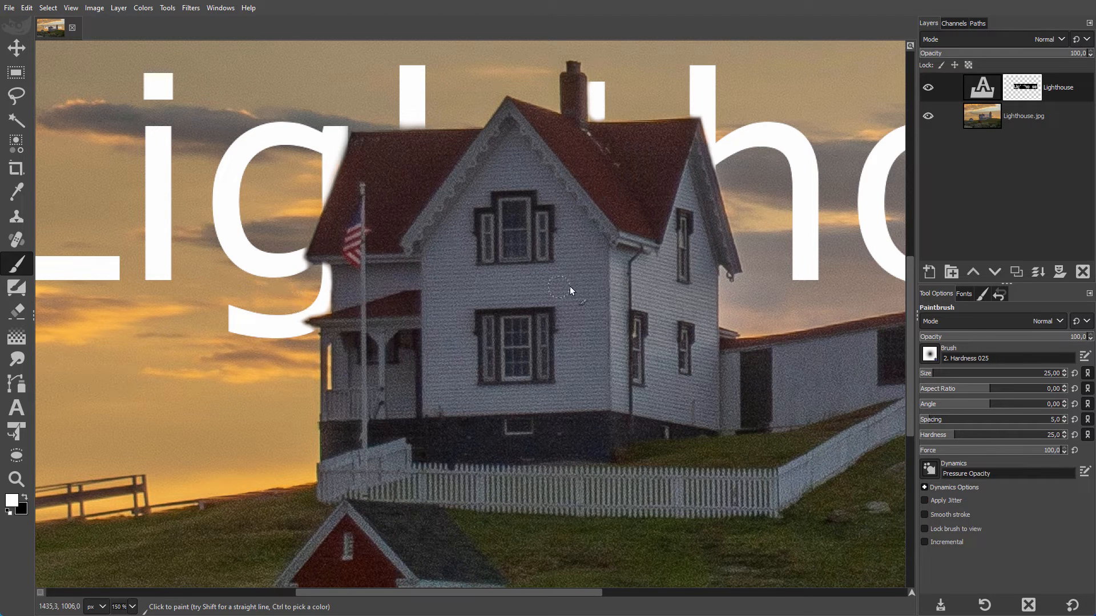
# Step: Duplicate the masked text layer, hide the original "Lighthouse" layer, and apply the layer mask on the duplicate
pyautogui.click(1016, 271)
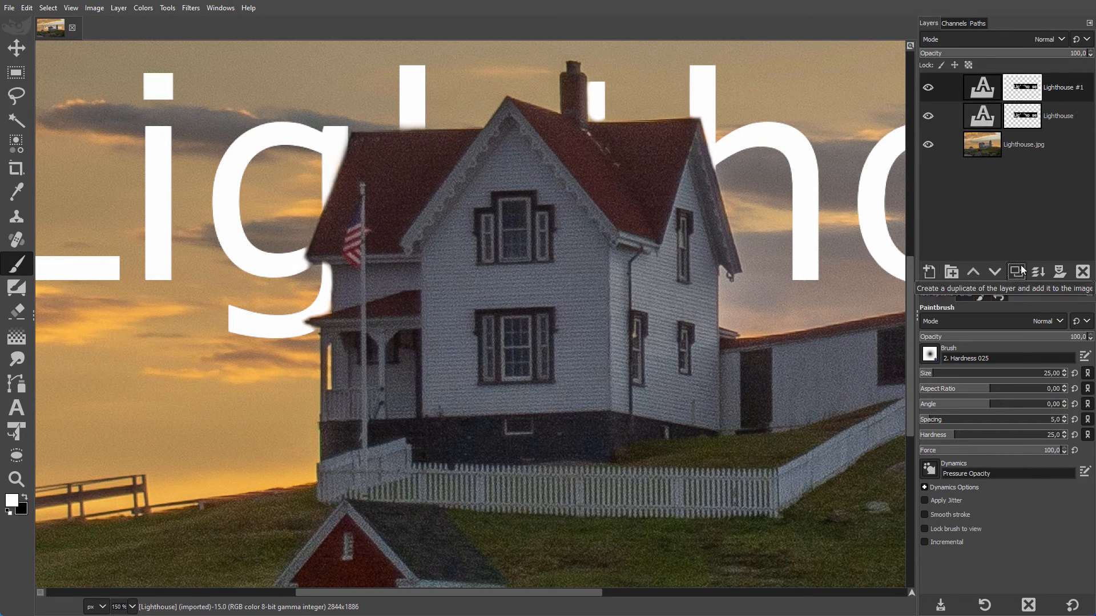
pyautogui.click(933, 118)
pyautogui.rightClick(938, 88)
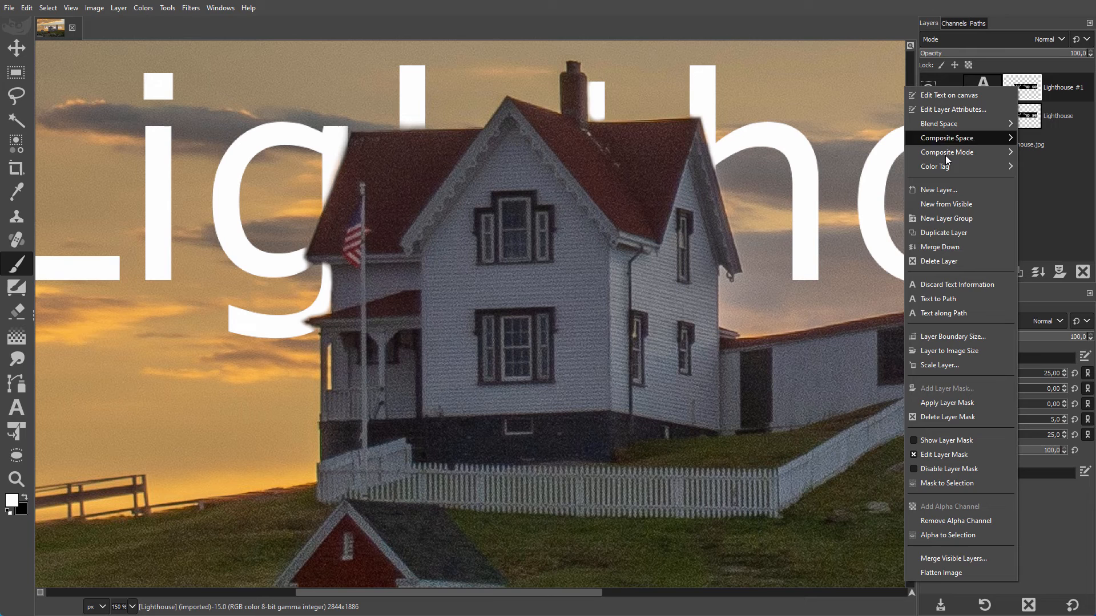
pyautogui.click(956, 403)
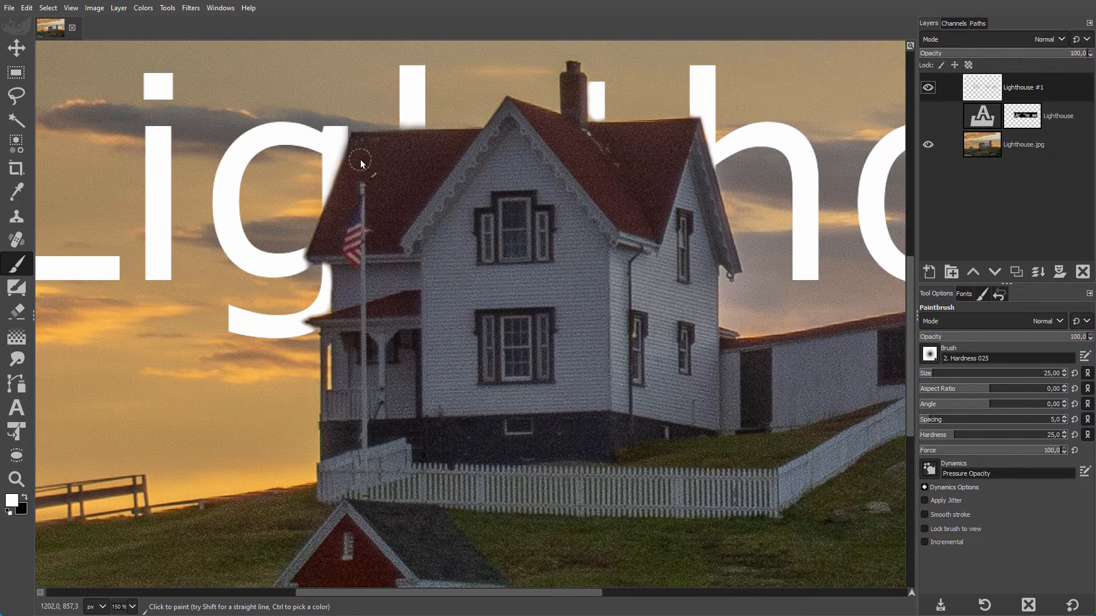
# Step: Turn the display of selection outlines back on and deselect the text outline
pyautogui.click(71, 8)
pyautogui.click(132, 208)
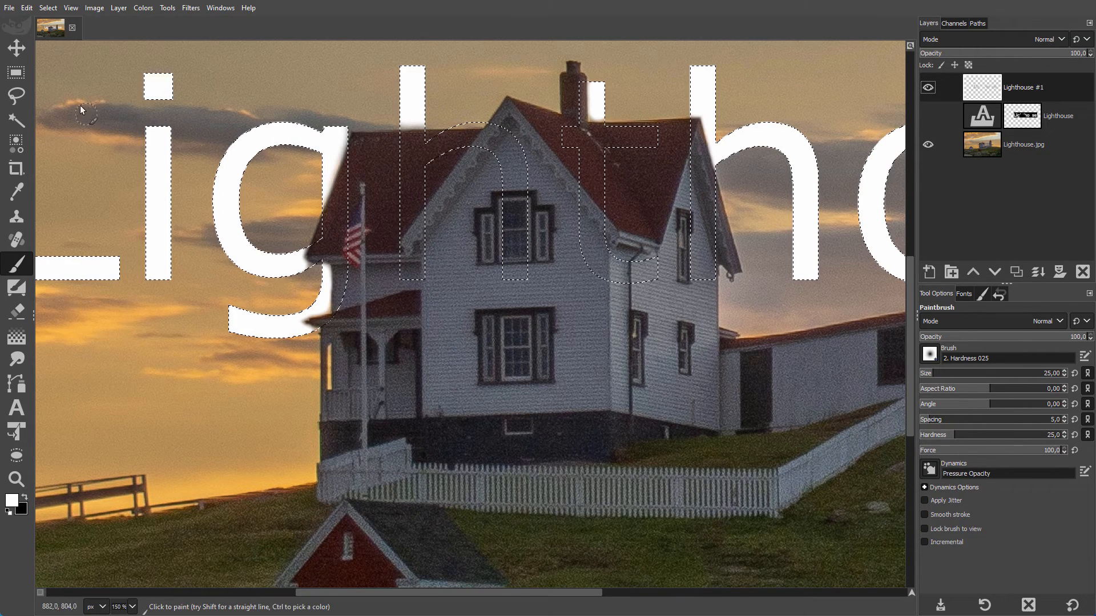
pyautogui.click(48, 8)
pyautogui.click(77, 39)
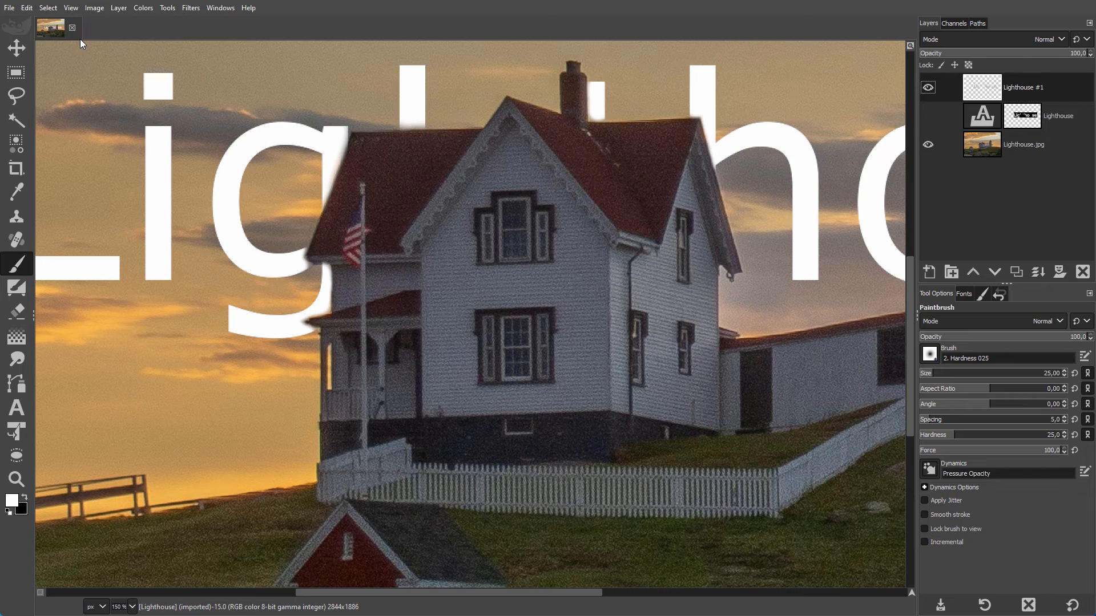
# Step: Export the layered image to the Lighthouse folder as Lighthouse.psd
pyautogui.click(9, 7)
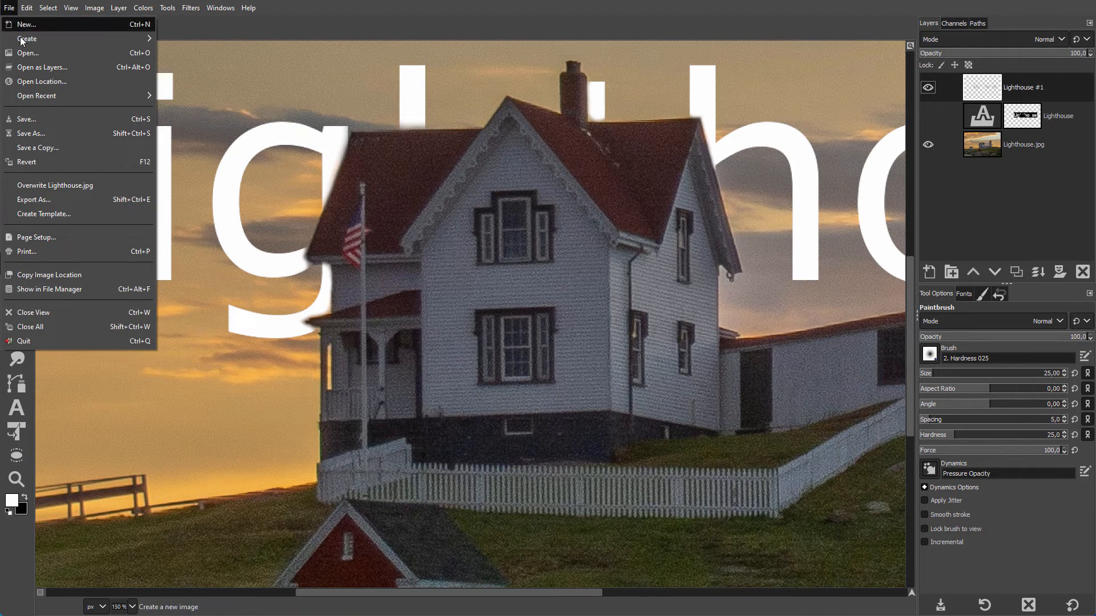
pyautogui.click(56, 198)
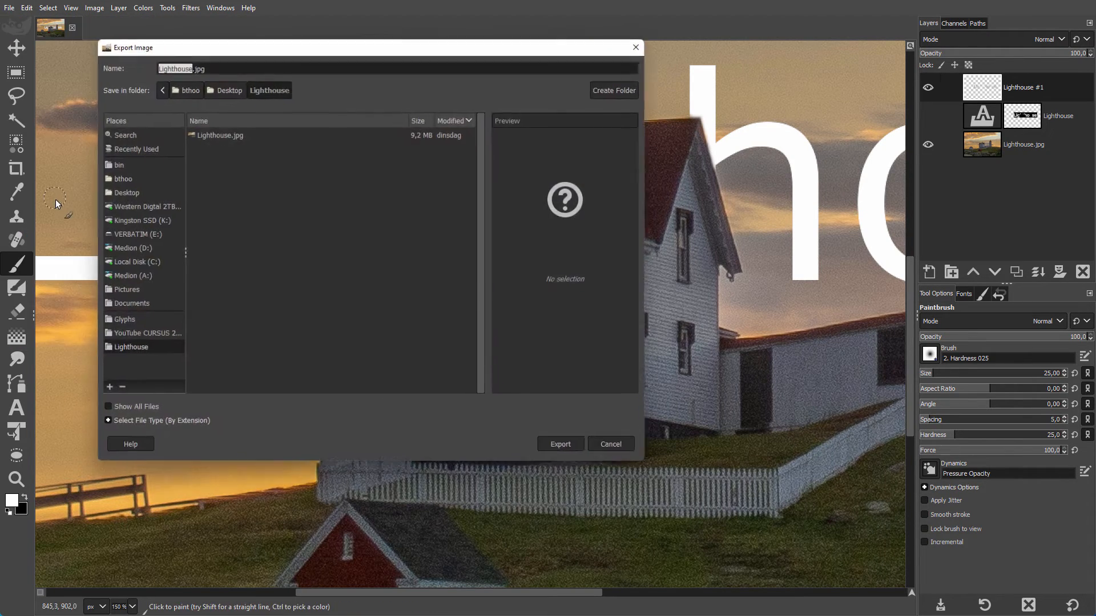
pyautogui.click(217, 63)
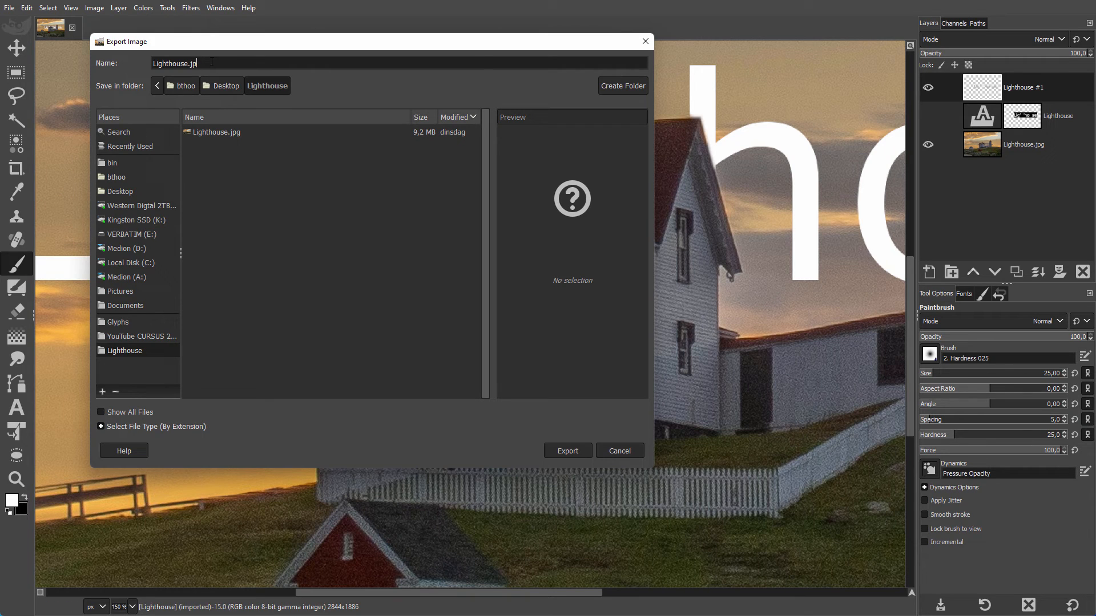
pyautogui.press('BackSpace')
pyautogui.press('BackSpace')
pyautogui.write('psd')
pyautogui.click(584, 449)
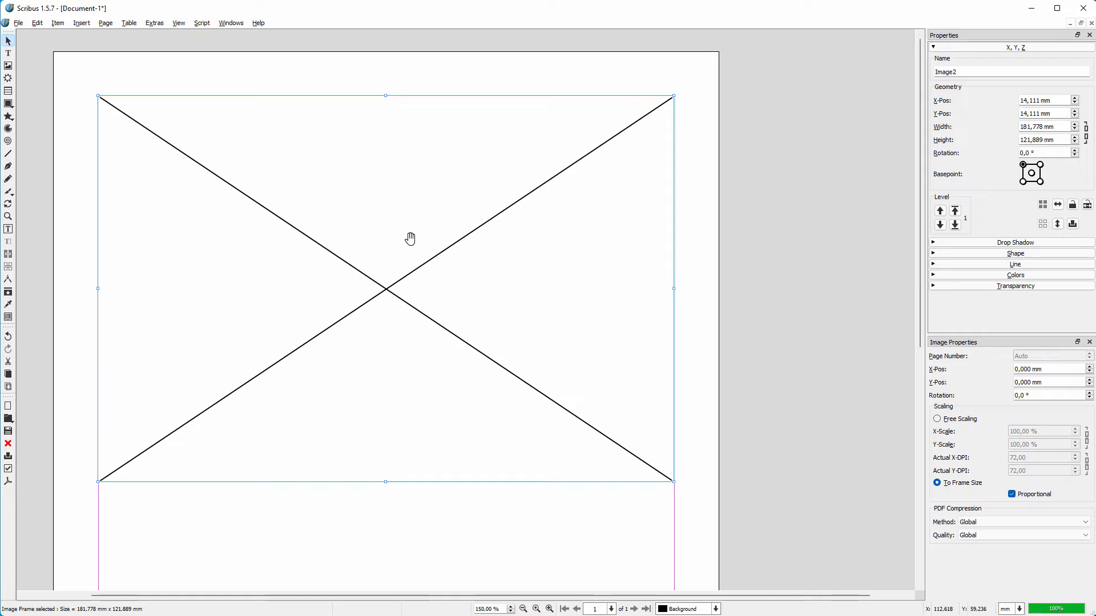
# Step: Switch to Scribus and load Lighthouse.psd into the empty image frame
pyautogui.rightClick(411, 238)
pyautogui.click(469, 279)
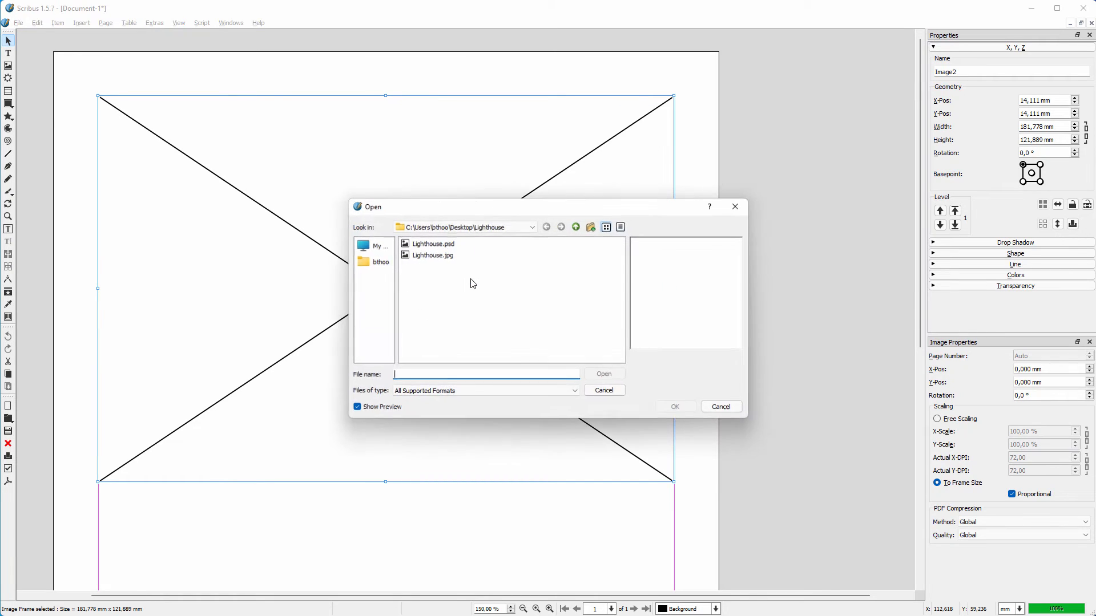
pyautogui.click(432, 244)
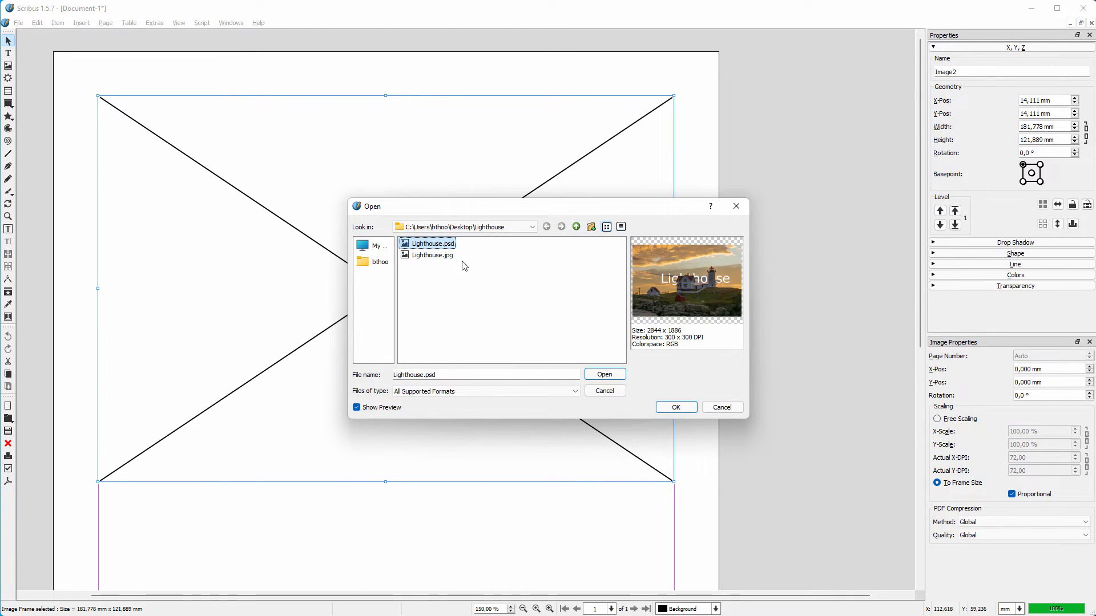
pyautogui.click(675, 406)
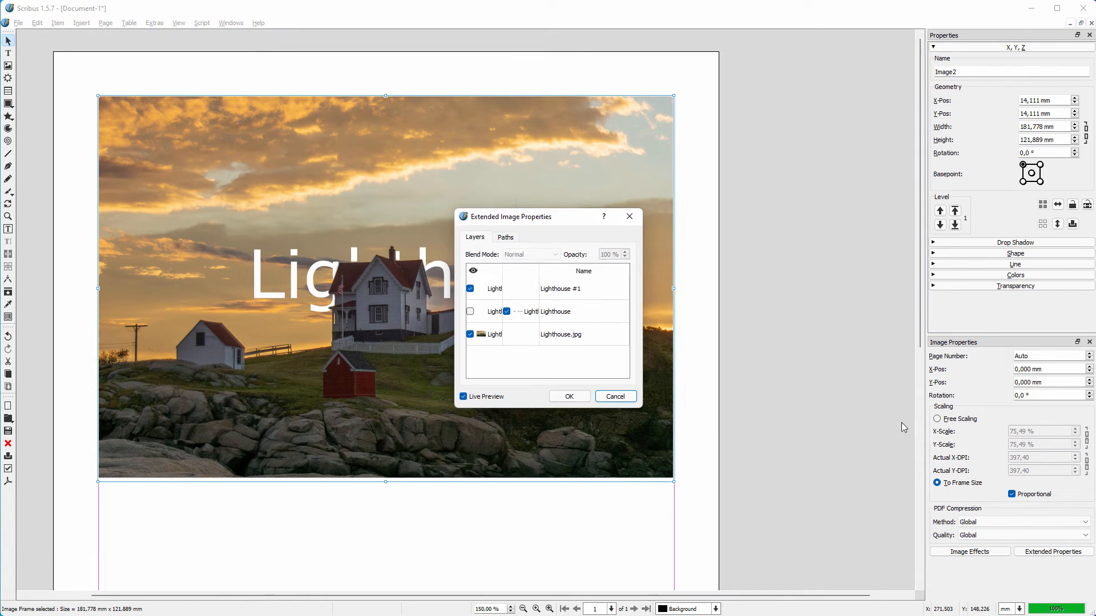
# Step: In the extended image properties, hide layer "Lighthouse #1", show layer "Lighthouse", and toggle that layer's mask off and back on
pyautogui.moveTo(569, 220); pyautogui.dragTo(797, 213)
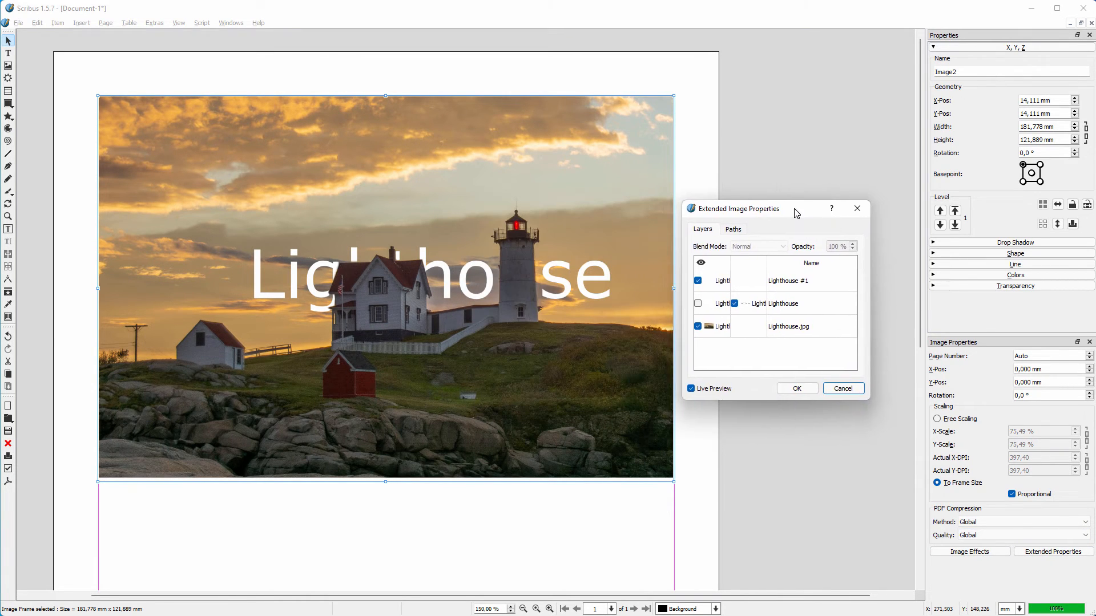
pyautogui.click(697, 280)
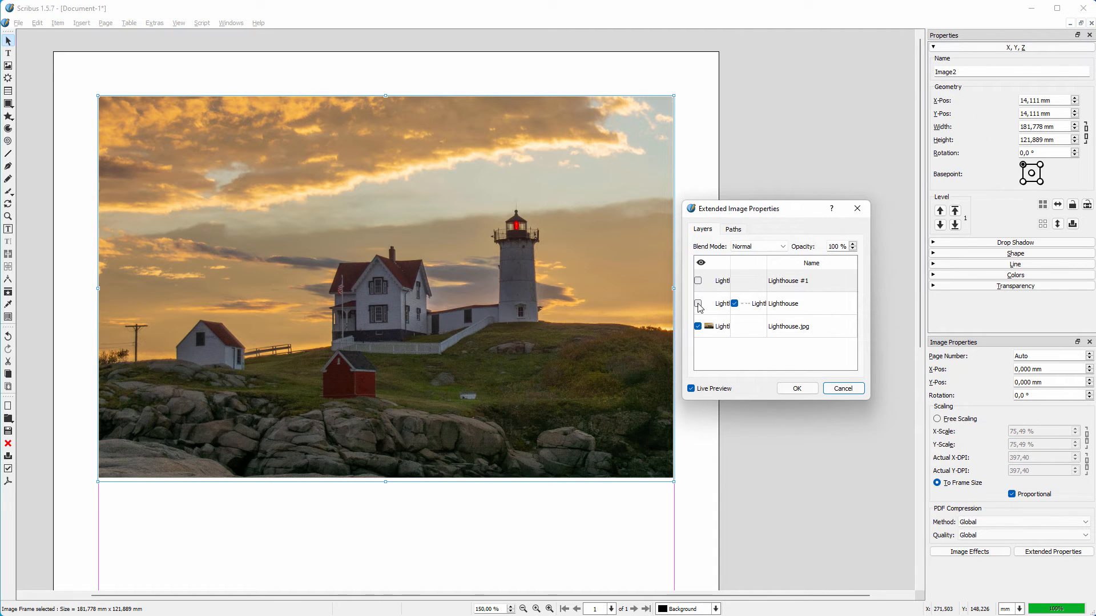
pyautogui.click(698, 304)
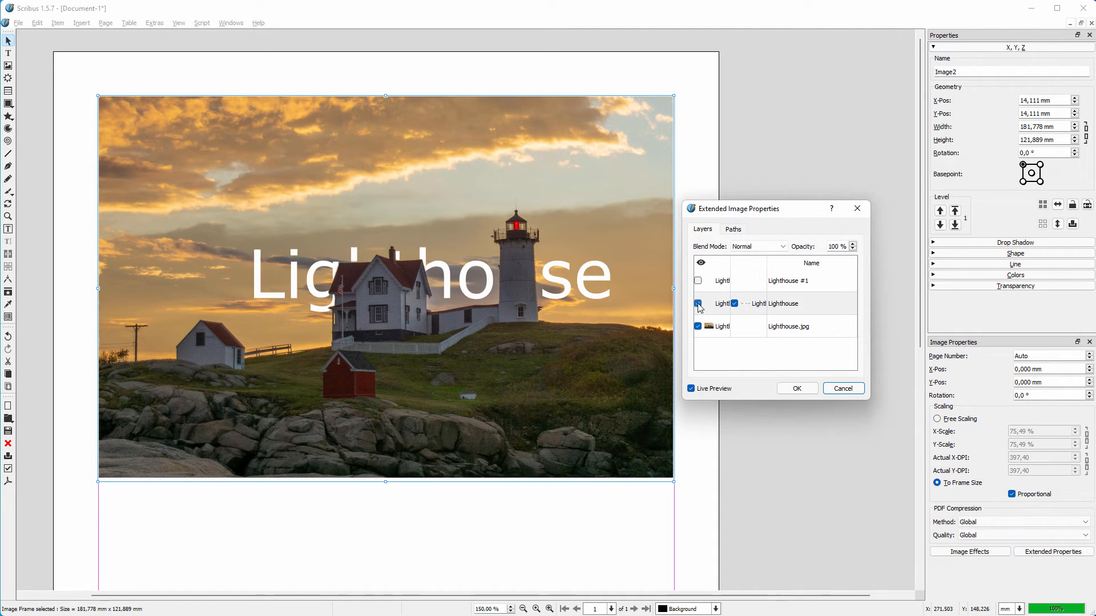
pyautogui.click(734, 304)
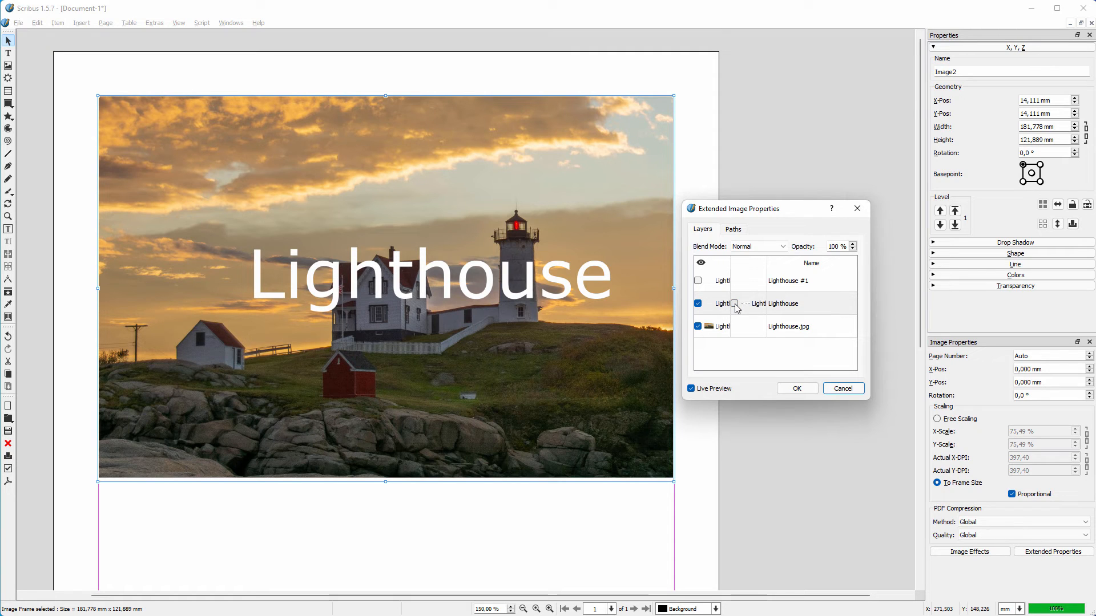
pyautogui.click(734, 304)
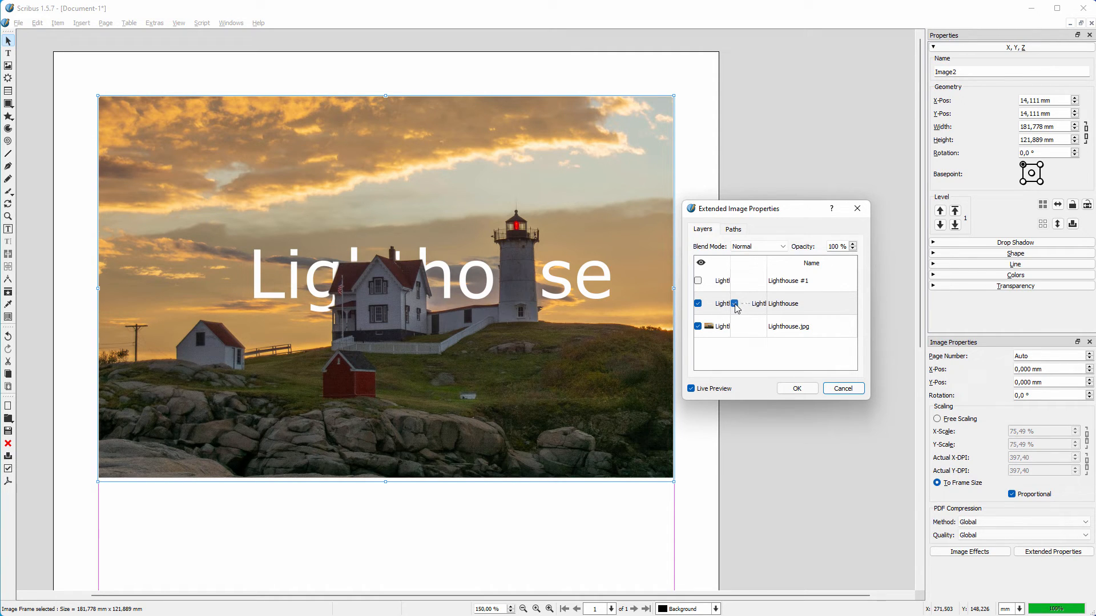
# Step: Set the opacity of the "Lighthouse" text layer to 50 %
pyautogui.click(853, 250)
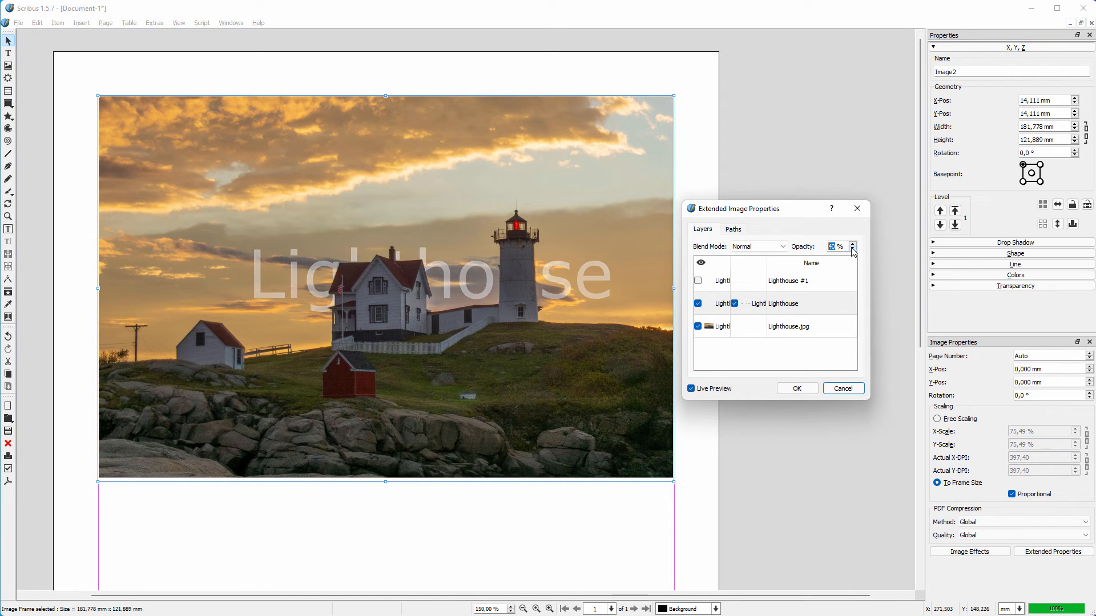
pyautogui.click(853, 248)
pyautogui.click(852, 248)
pyautogui.click(852, 249)
pyautogui.click(852, 243)
pyautogui.click(852, 244)
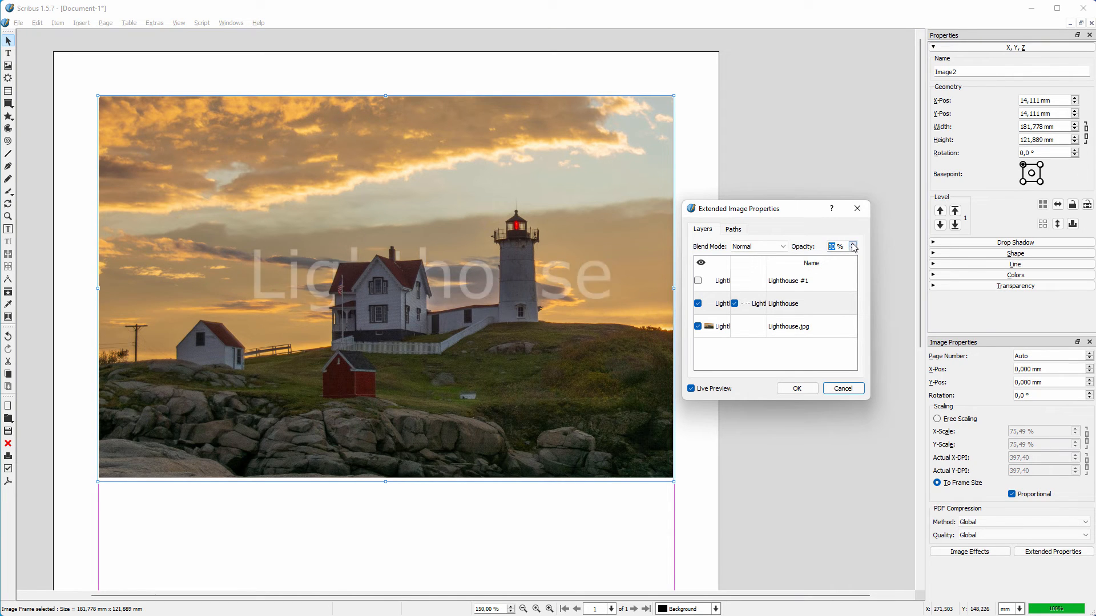
pyautogui.click(852, 244)
pyautogui.click(852, 244)
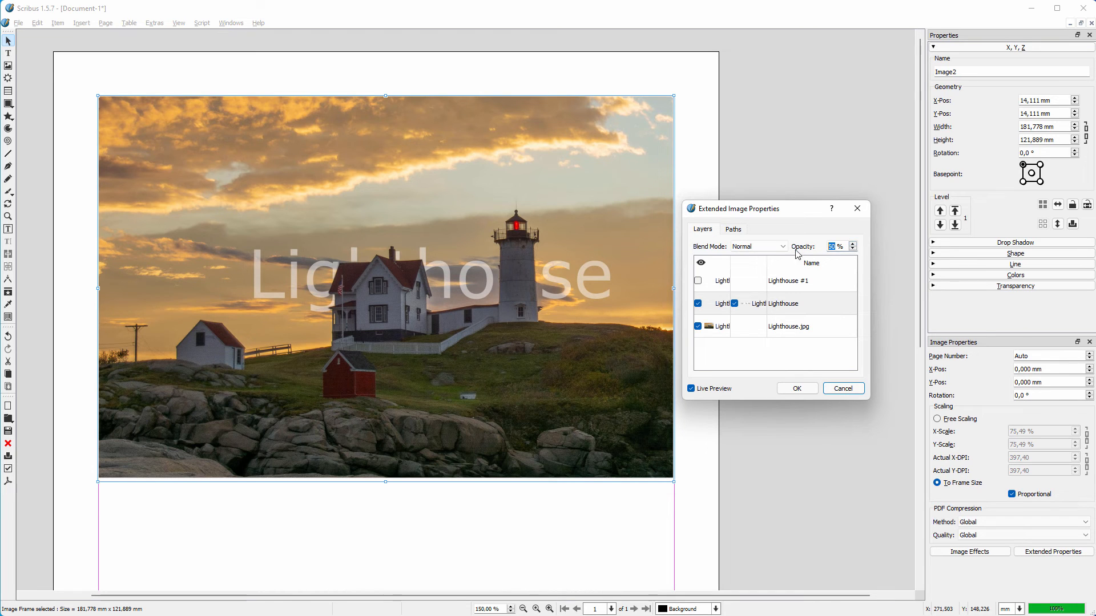
# Step: Set the "Lighthouse" layer's blend mode to Luminosity and accept the extended image properties
pyautogui.click(779, 249)
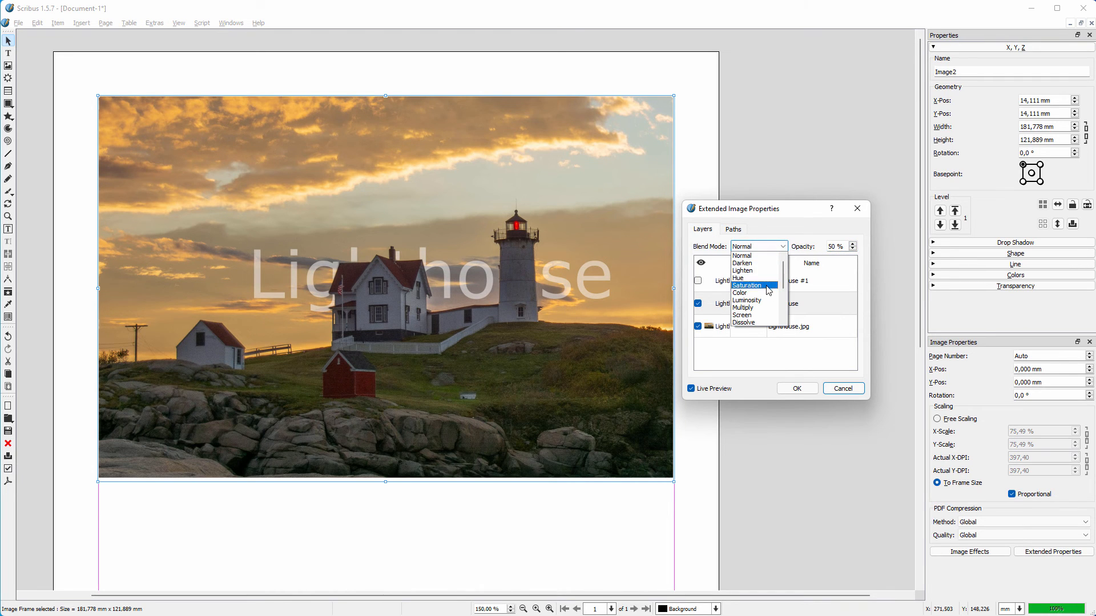
pyautogui.click(770, 305)
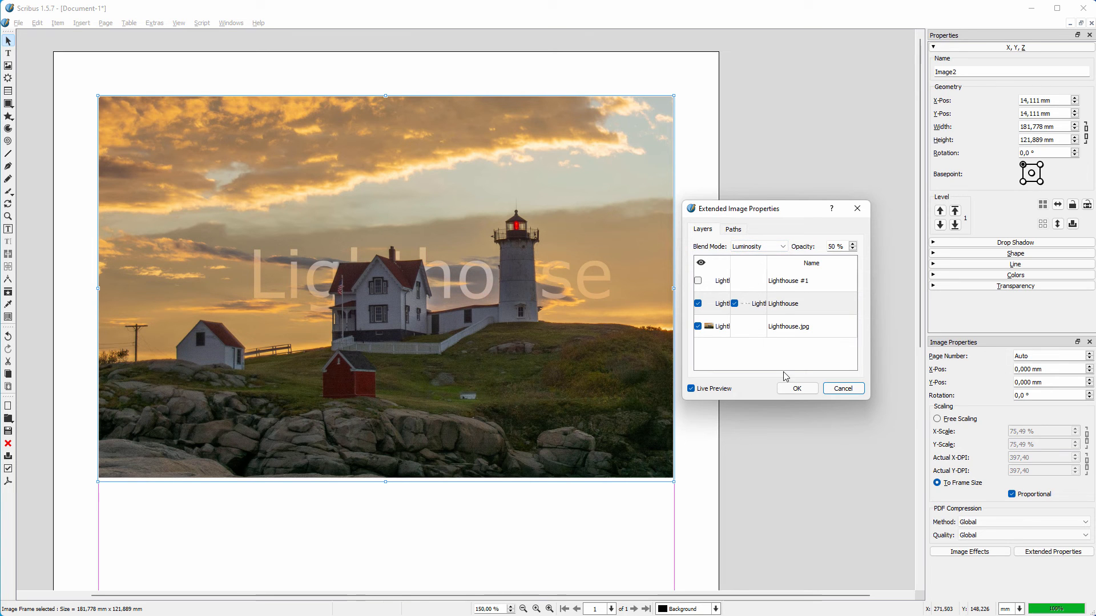
pyautogui.click(797, 388)
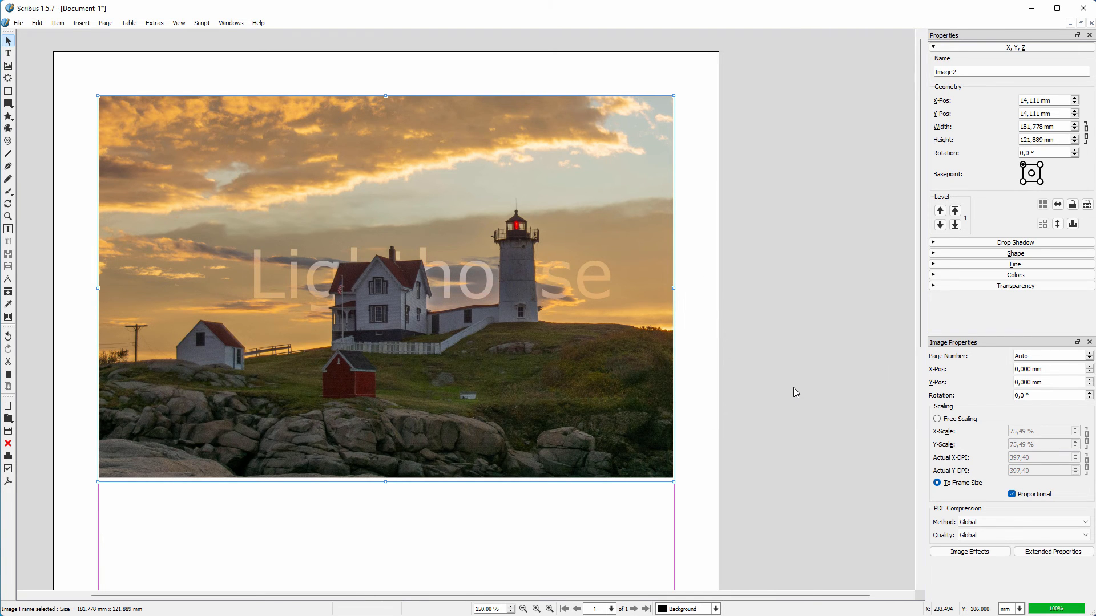
# Step: Switch to GIMP and continue the path around the sarcophagus, from the headdress's upper right curve down to the right shoulder
pyautogui.click(549, 214)
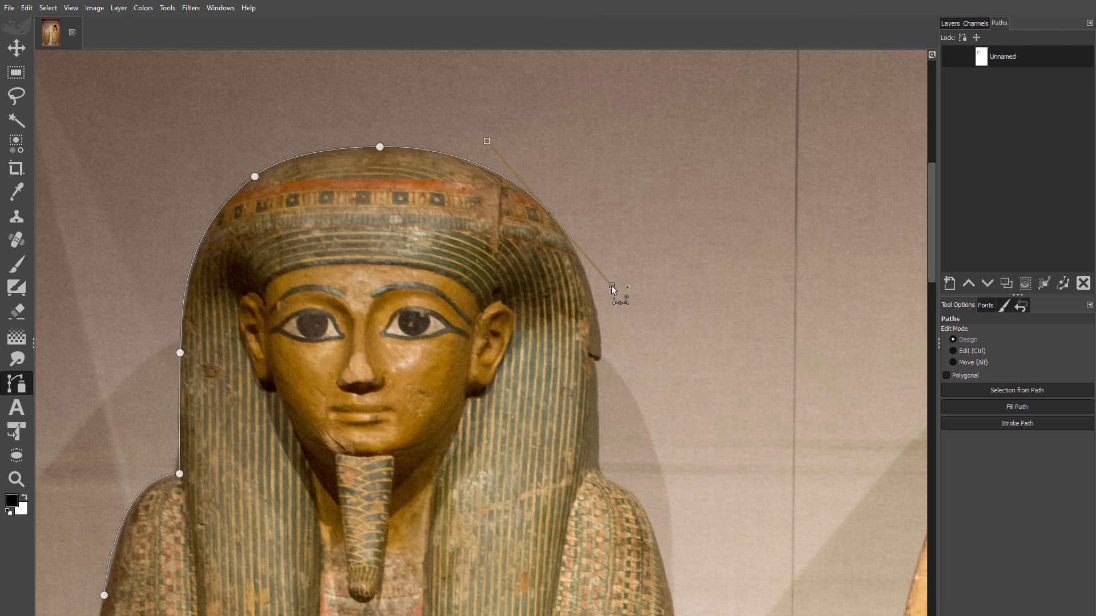
pyautogui.click(602, 358)
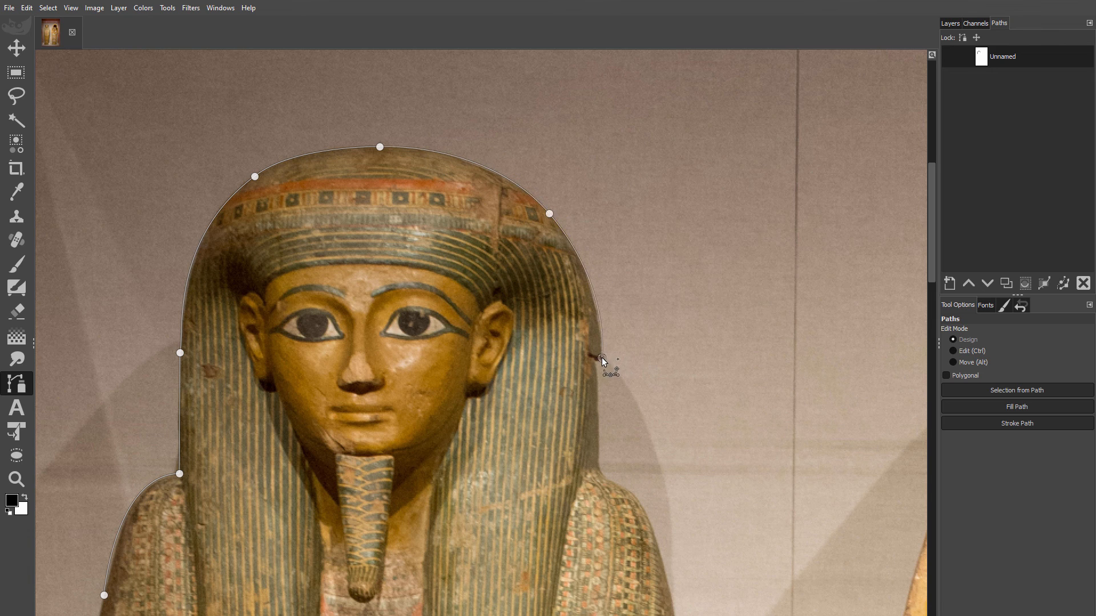
pyautogui.click(598, 415)
pyautogui.click(598, 464)
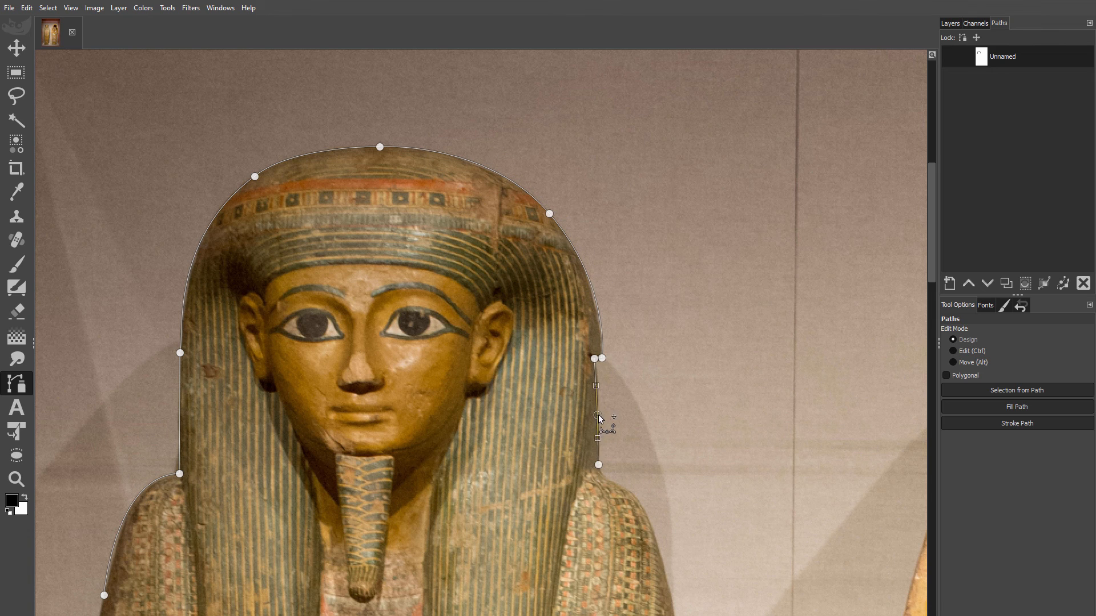
pyautogui.moveTo(615, 483); pyautogui.dragTo(629, 485)
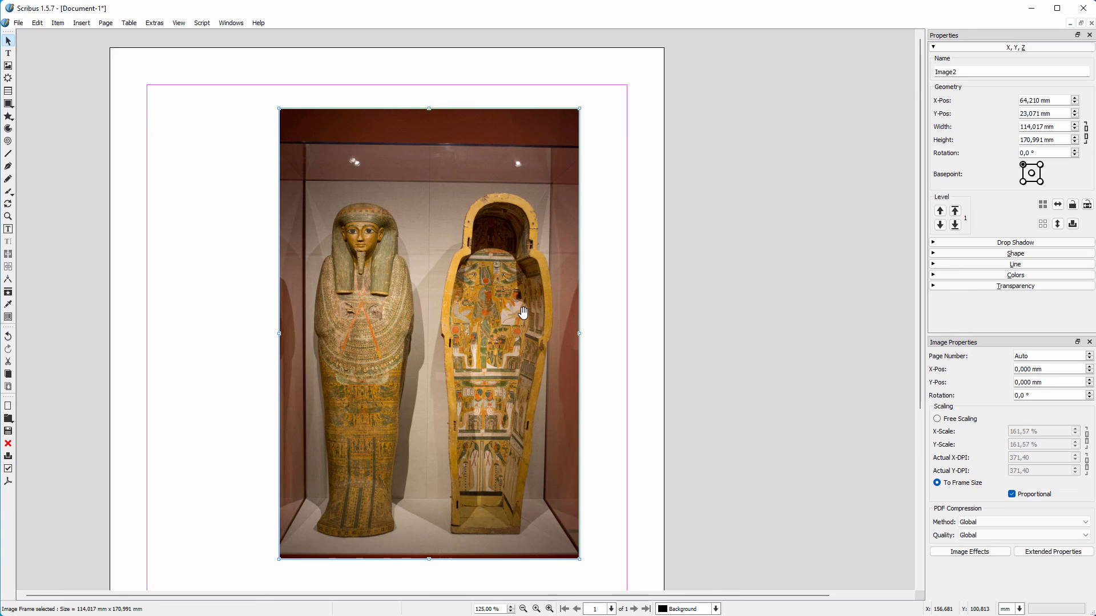
# Step: Switch to Scribus, clip the sarcophagus photo with Path 1, and resize its image frame to about 80 by 76 mm
pyautogui.click(1021, 552)
pyautogui.click(539, 267)
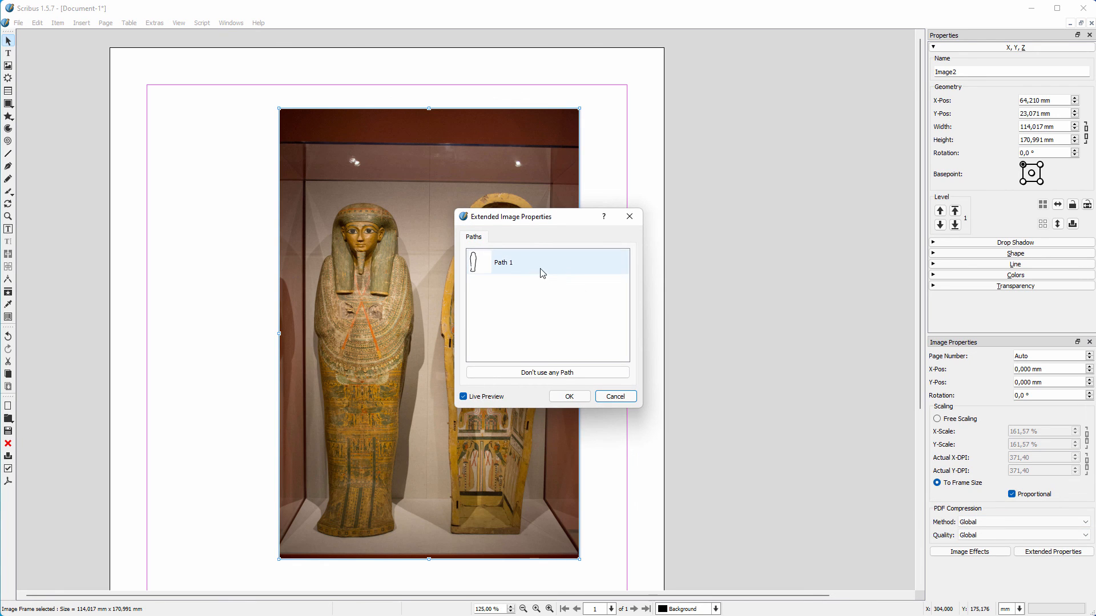
pyautogui.click(569, 396)
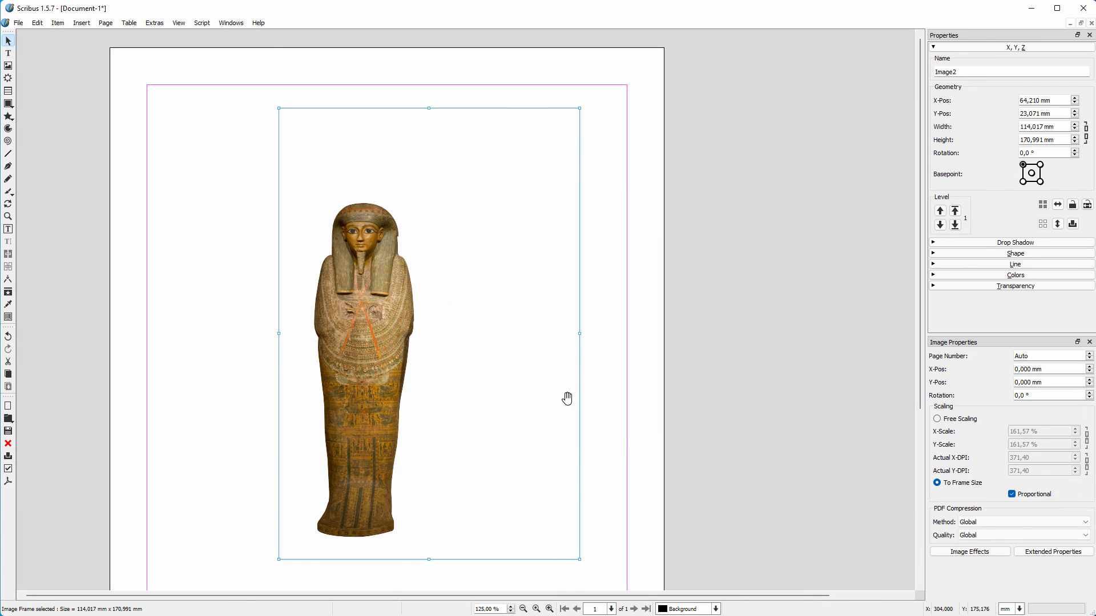
pyautogui.moveTo(579, 551); pyautogui.dragTo(490, 310)
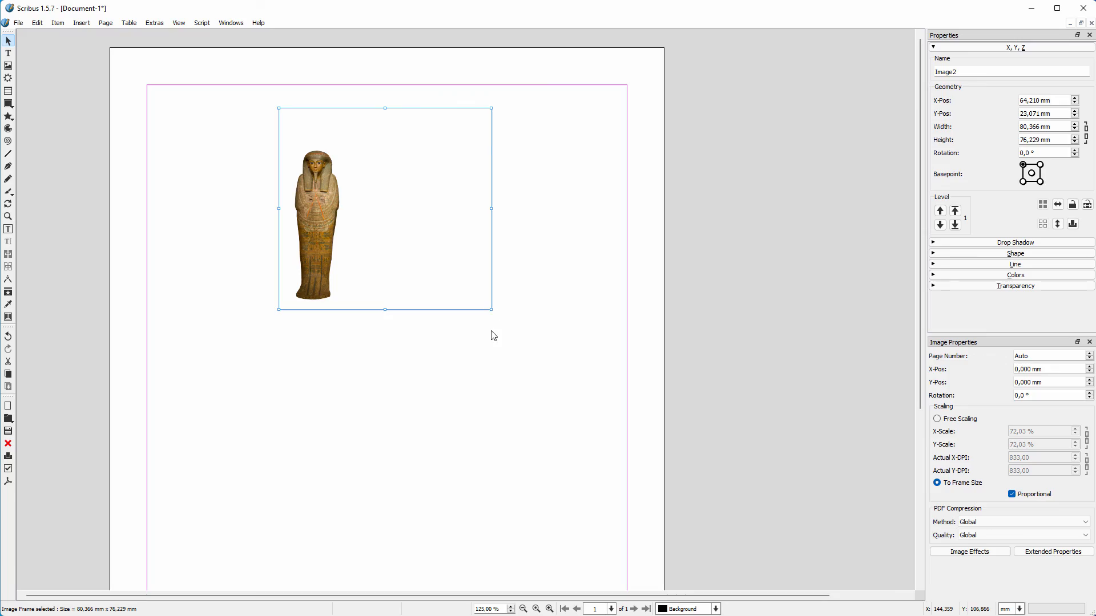